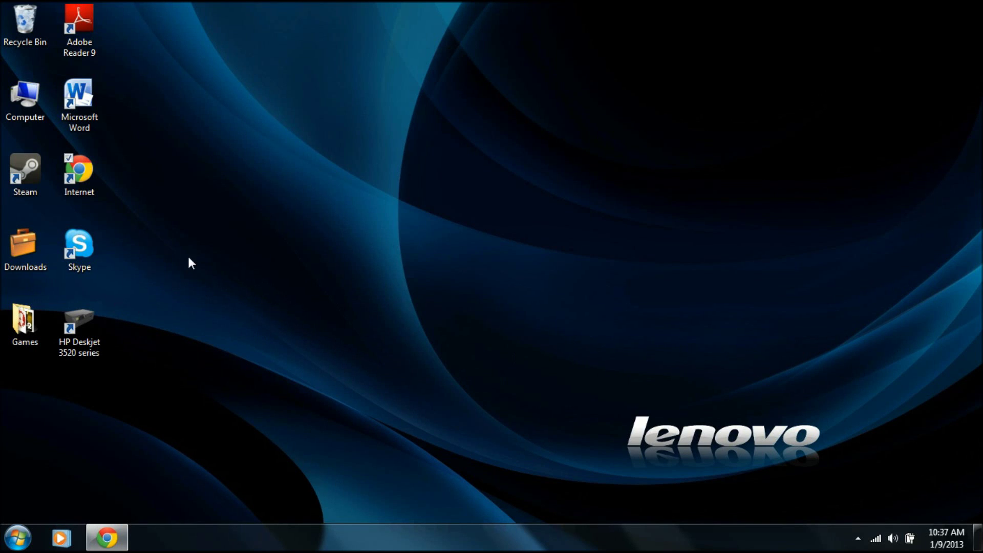
pyautogui.click(67, 163)
pyautogui.doubleClick(63, 158)
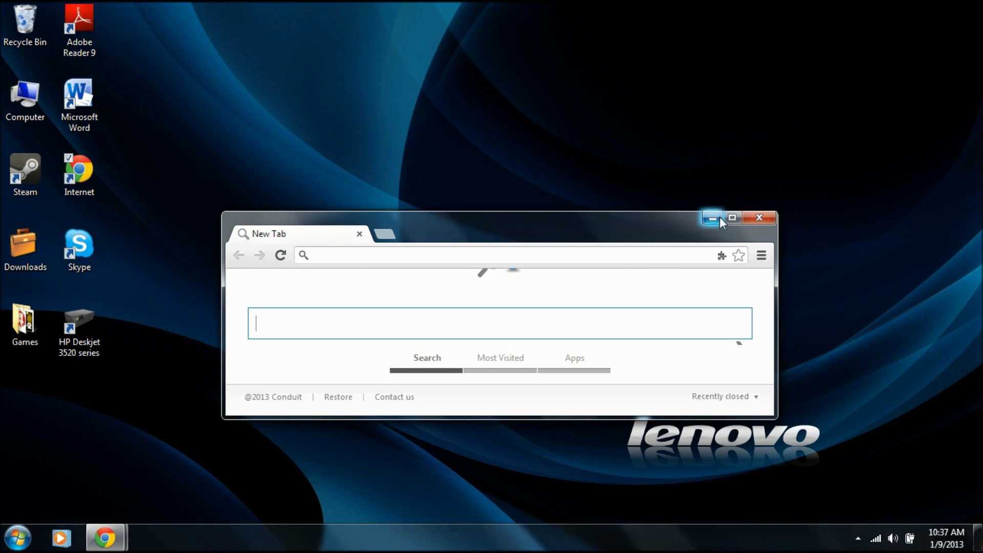
pyautogui.click(732, 218)
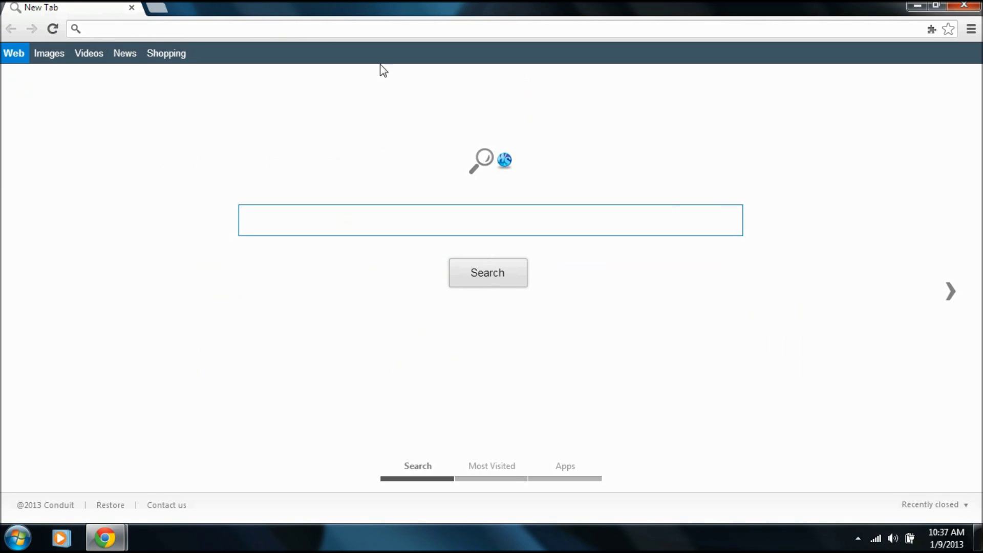
pyautogui.click(307, 24)
pyautogui.write('www.google.com')
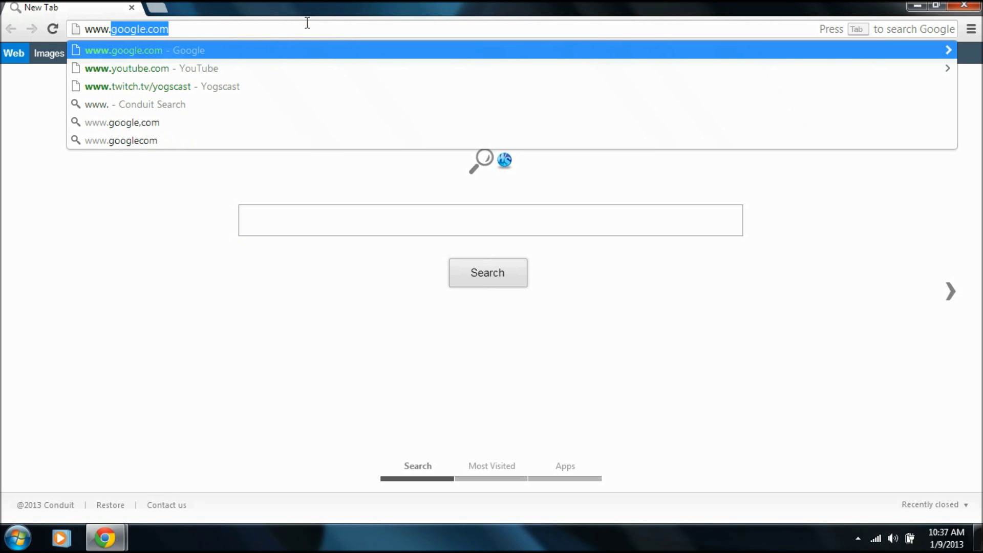
pyautogui.press('Right')
pyautogui.press('Return')
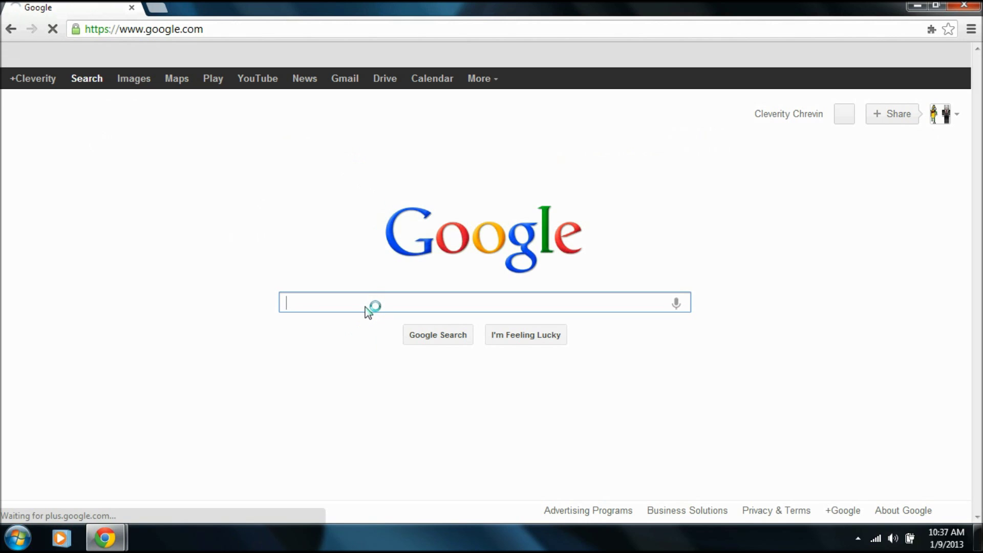
# Search Google for 'technic pack'.
pyautogui.write('re')
pyautogui.press('BackSpace')
pyautogui.press('BackSpace')
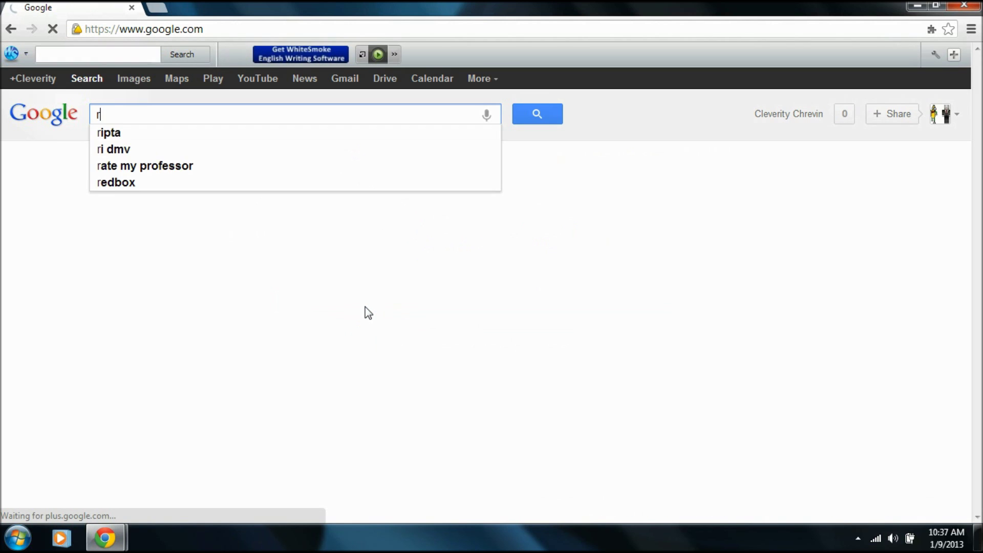
pyautogui.write('tech')
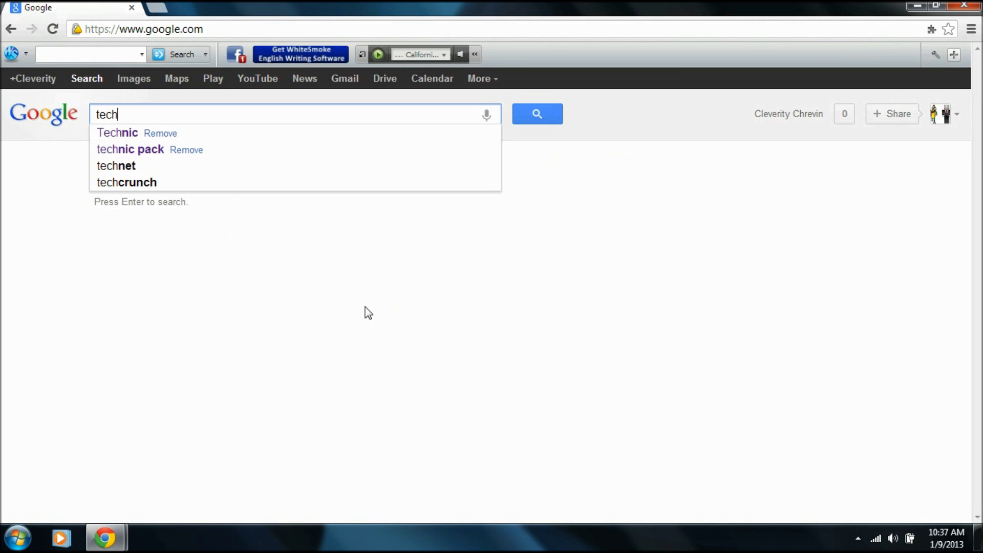
pyautogui.write('nic pack')
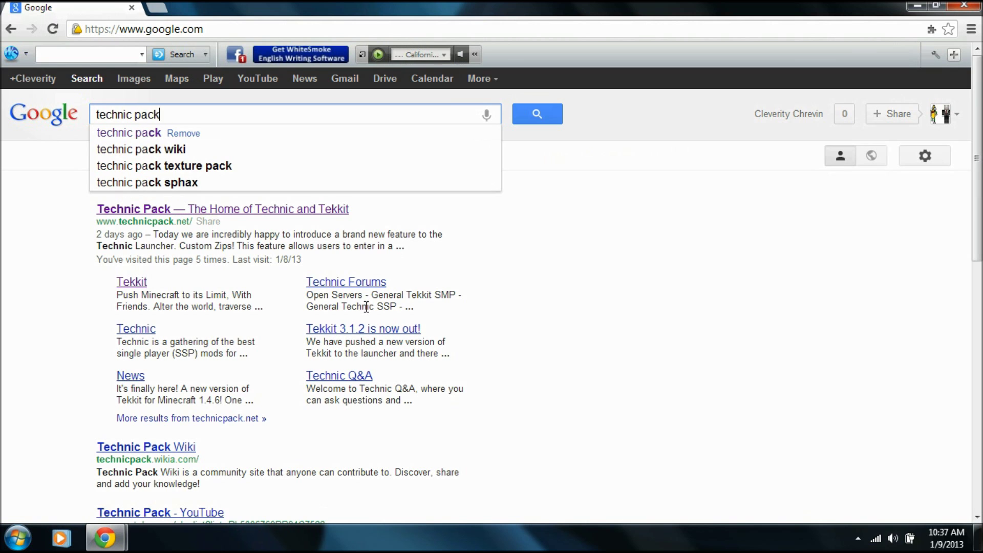
pyautogui.press('Return')
# From technicpack.net's Tekkit Lite page, download Tekkit Lite Server 0.5.1, then minimize Chrome.
pyautogui.click(233, 211)
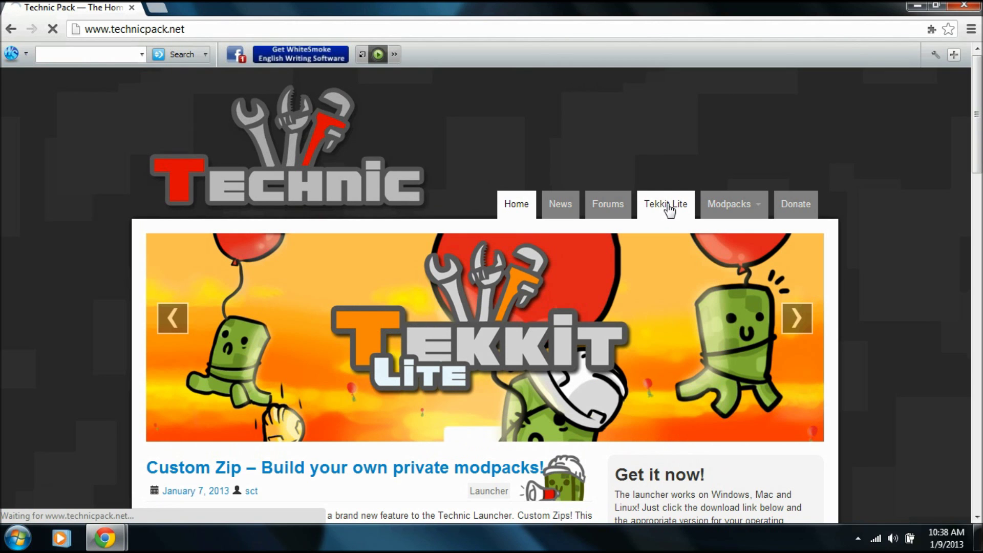
pyautogui.click(668, 209)
pyautogui.scroll(-1, 702, 374)
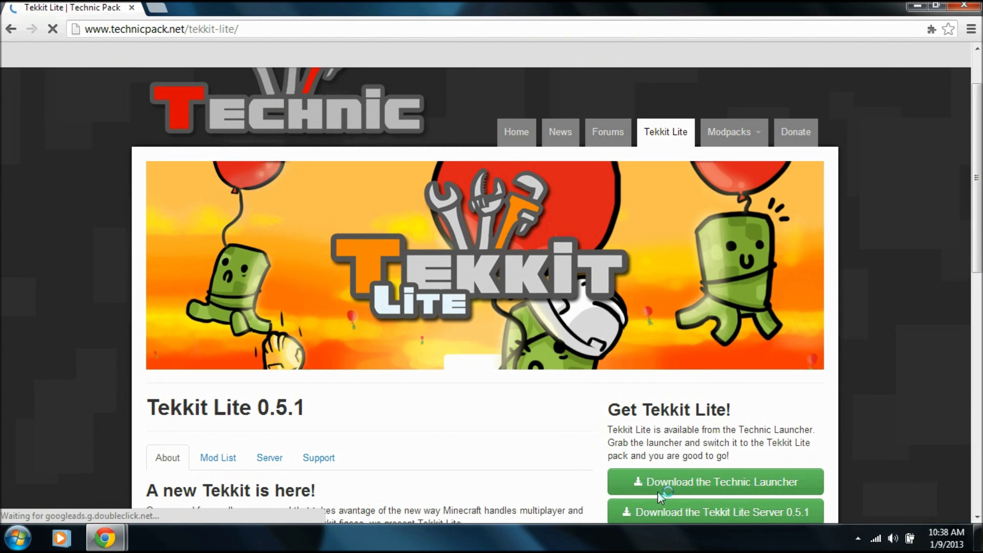
pyautogui.scroll(-1, 663, 492)
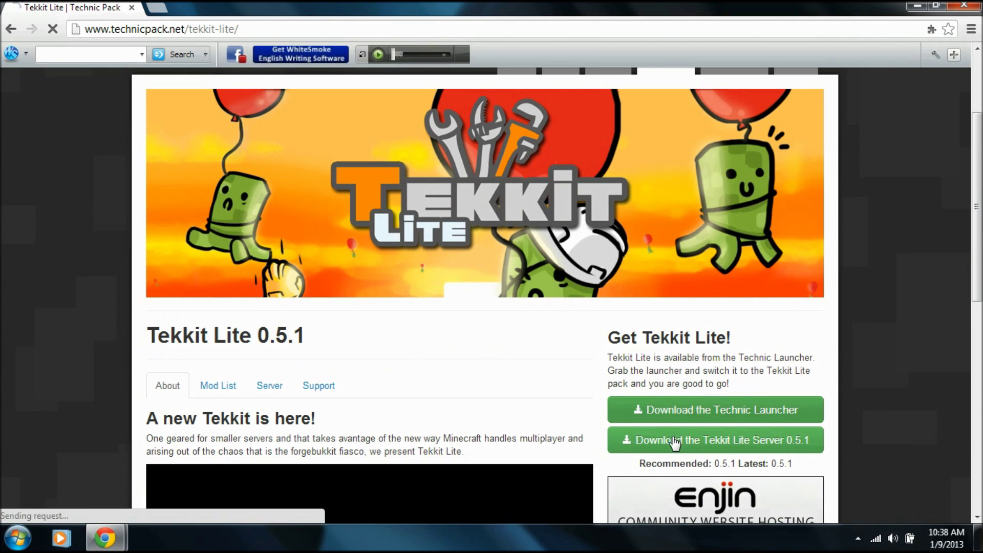
pyautogui.click(675, 442)
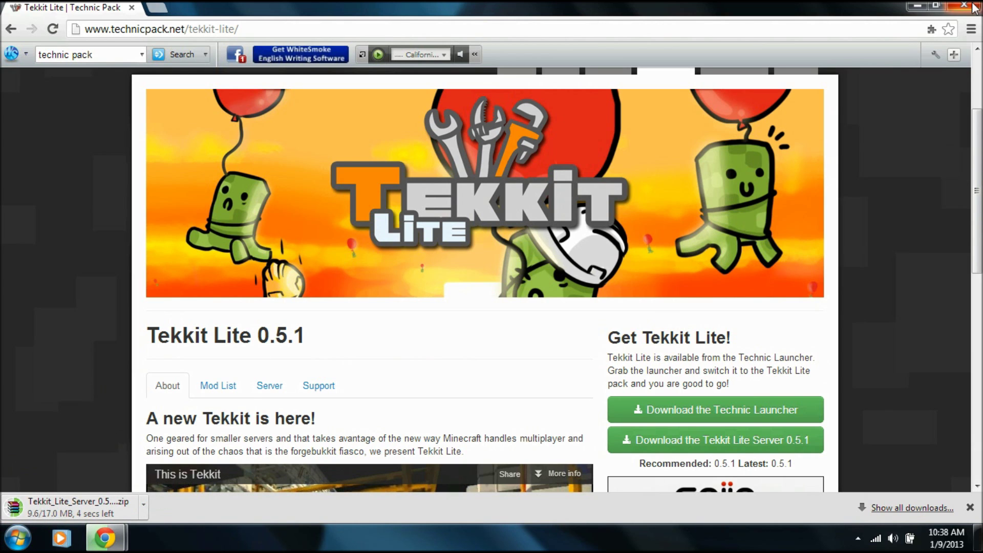
pyautogui.click(918, 5)
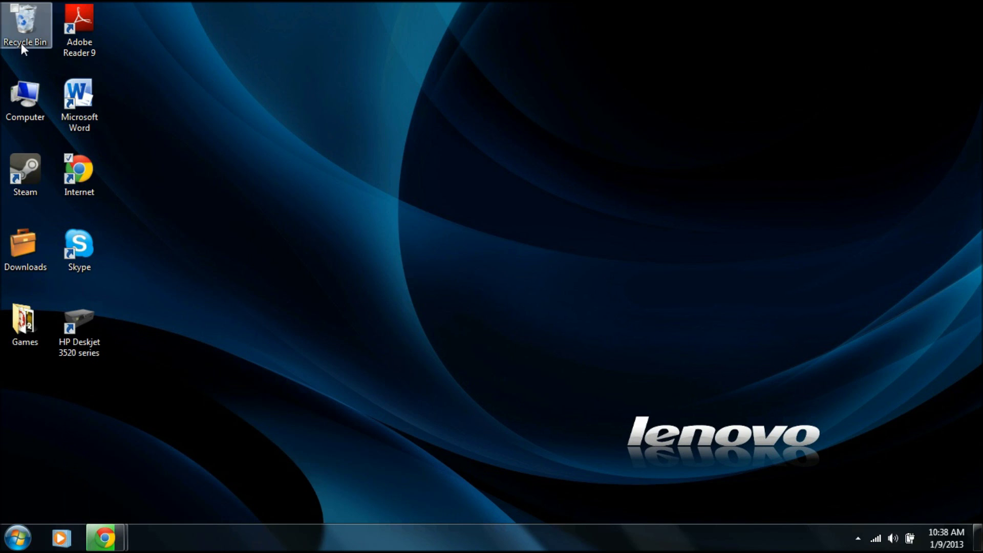
# Permanently delete the three items in the Recycle Bin and close its window.
pyautogui.doubleClick(23, 29)
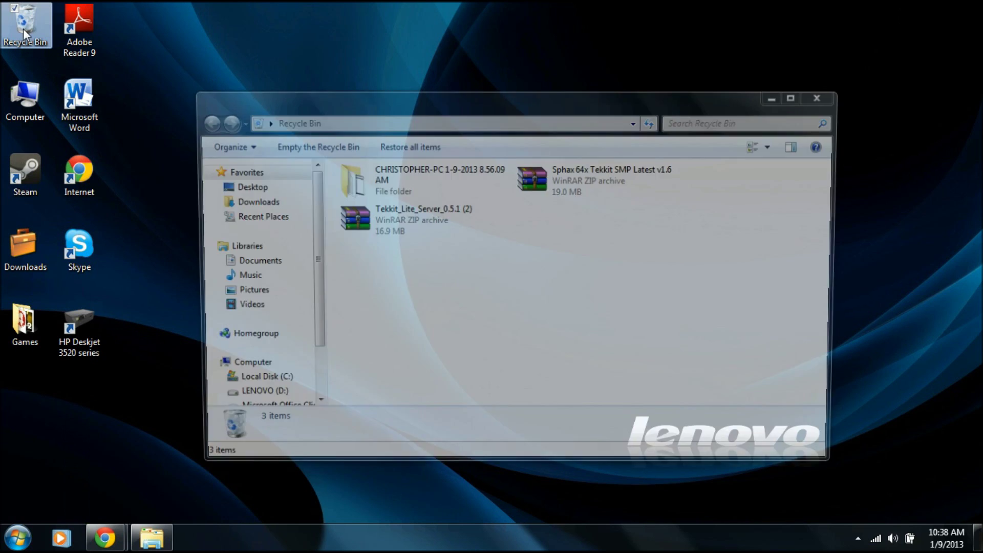
pyautogui.click(323, 145)
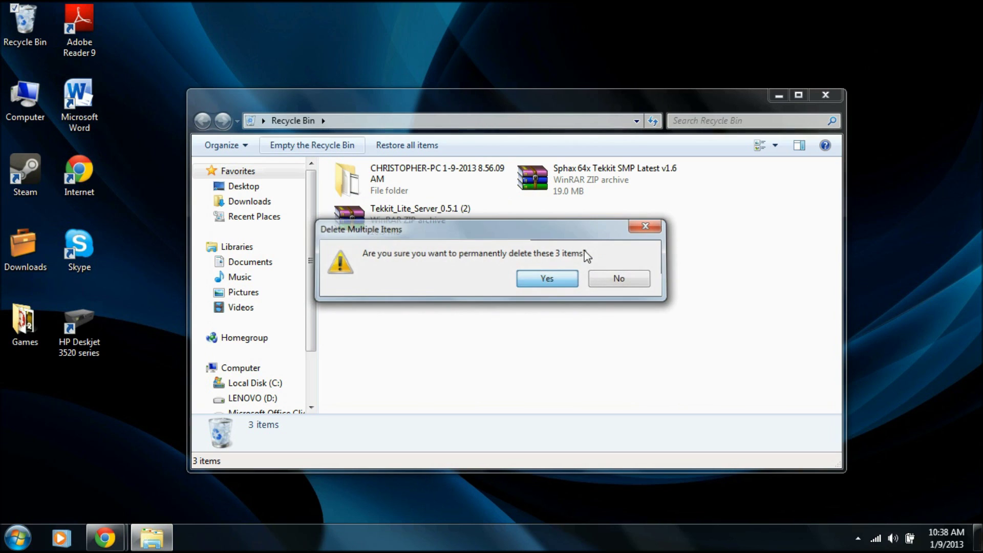
pyautogui.press('Return')
pyautogui.click(825, 95)
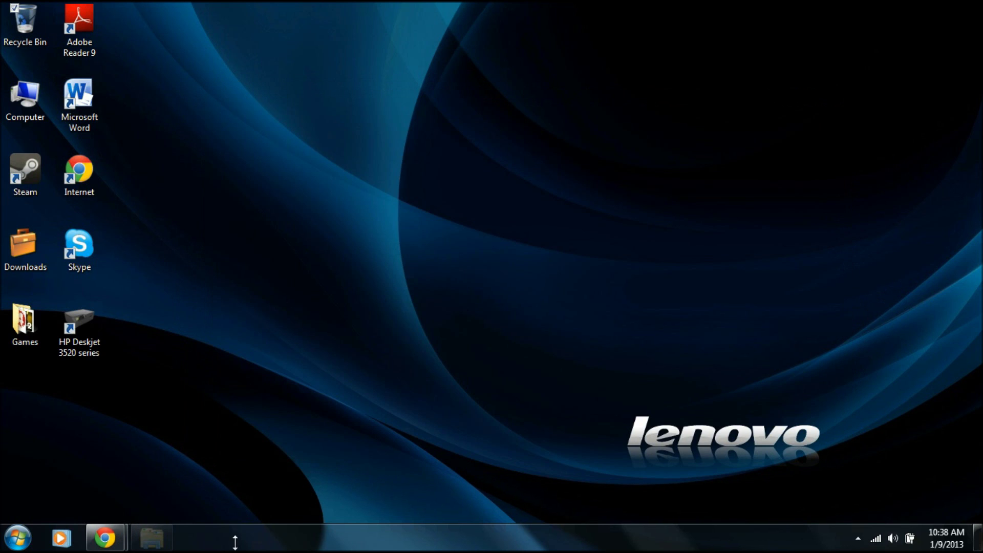
# Restore the Tekkit Lite Chrome window to a smaller size and open the downloaded server zip.
pyautogui.moveTo(110, 538)
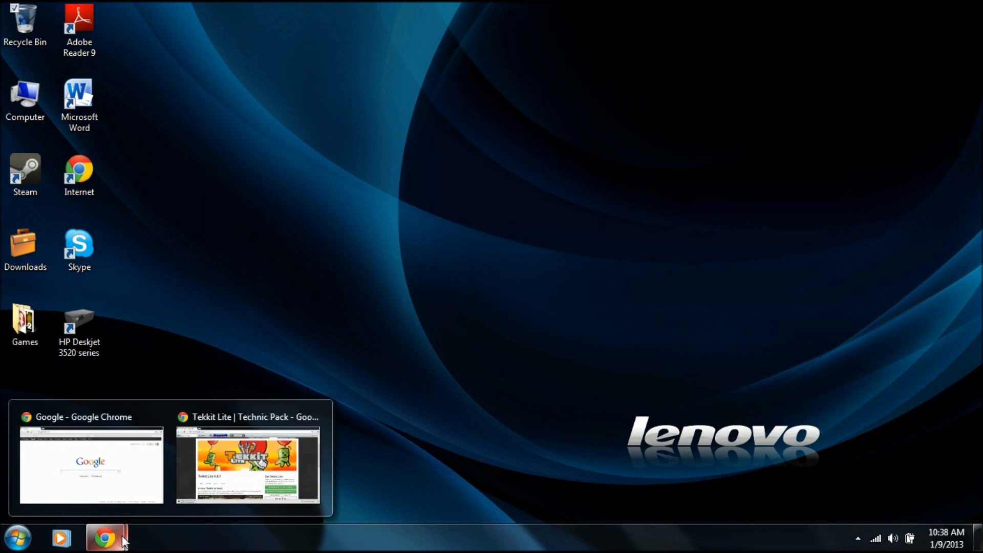
pyautogui.click(254, 461)
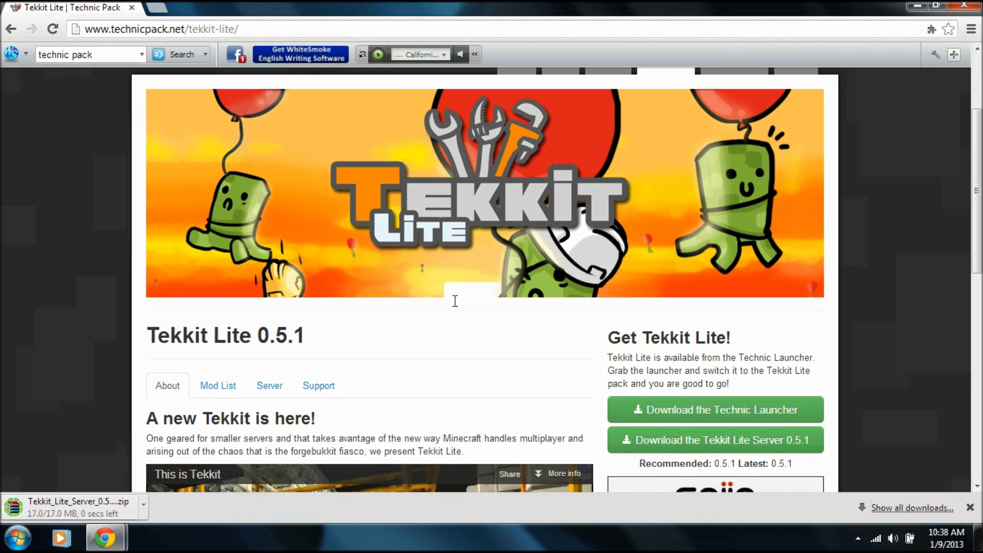
pyautogui.click(935, 5)
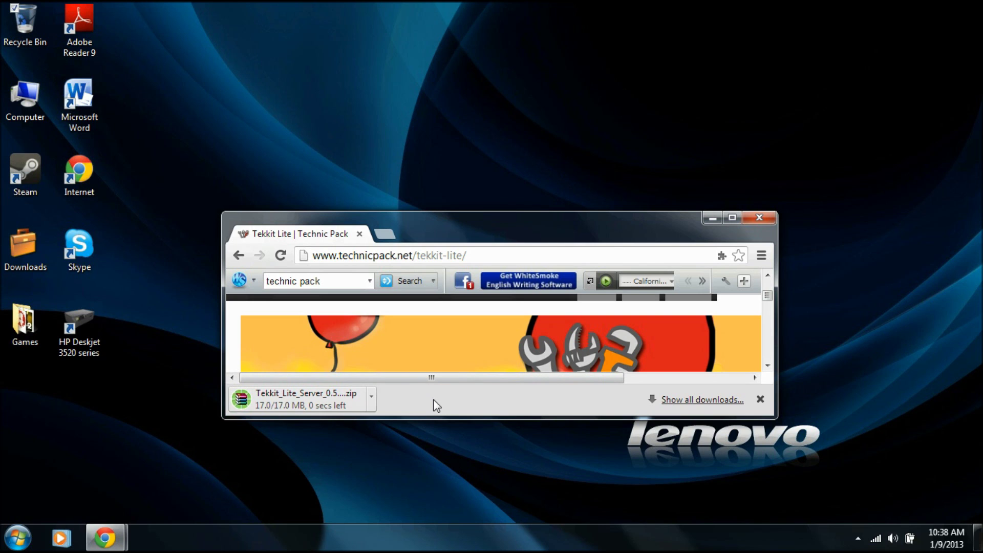
pyautogui.click(348, 397)
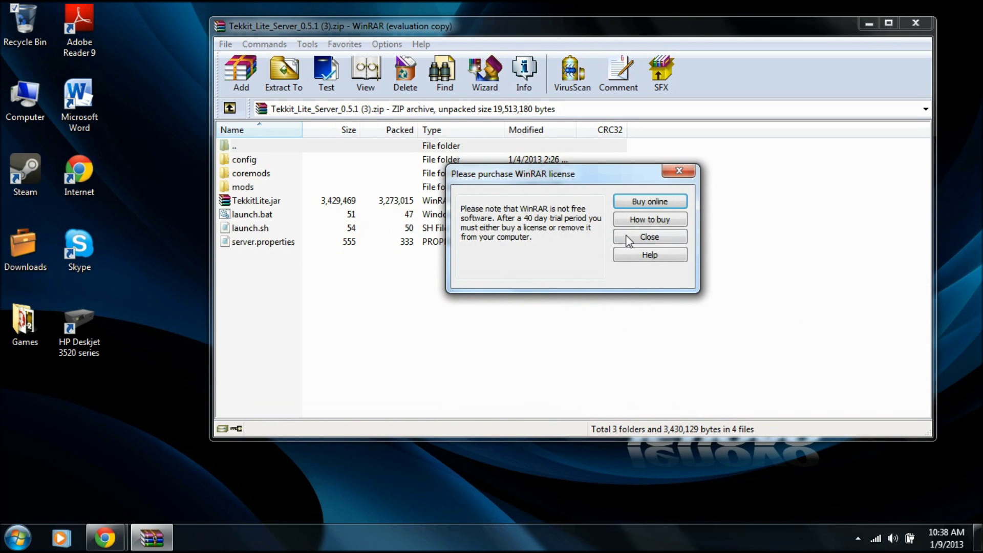
# Dismiss WinRAR's licence reminder, and close the 'Unable to access jarfile' console left by launch.bat.
pyautogui.click(650, 238)
pyautogui.doubleClick(228, 217)
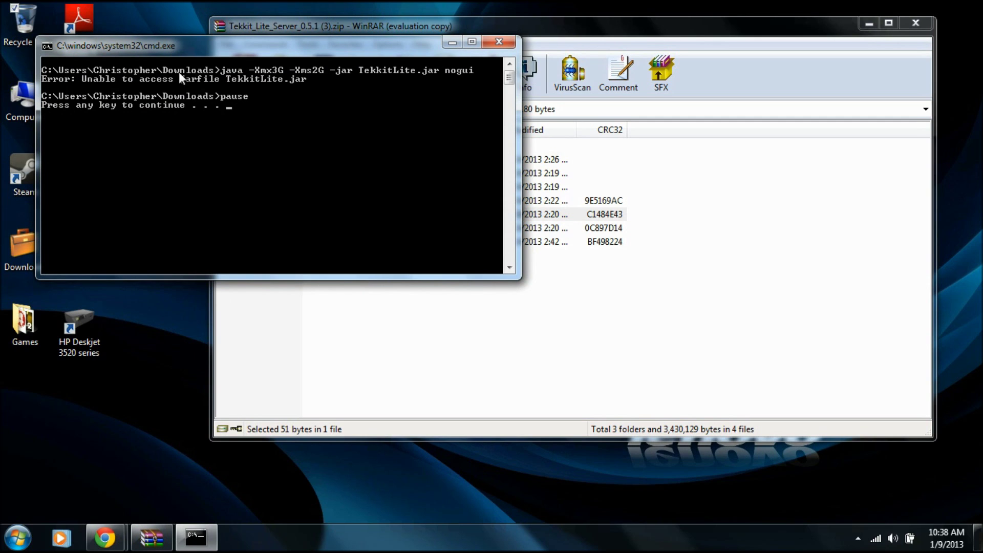
pyautogui.click(487, 48)
pyautogui.click(415, 351)
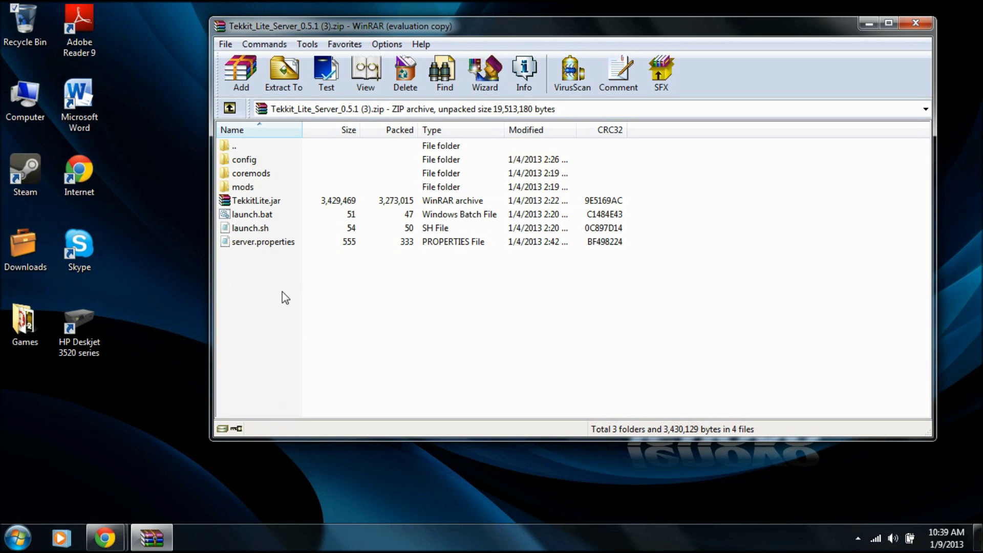
# Extract all the archive's files into a new Desktop folder named 'TekkitLite Server'.
pyautogui.moveTo(275, 302); pyautogui.dragTo(232, 162)
pyautogui.rightClick(258, 185)
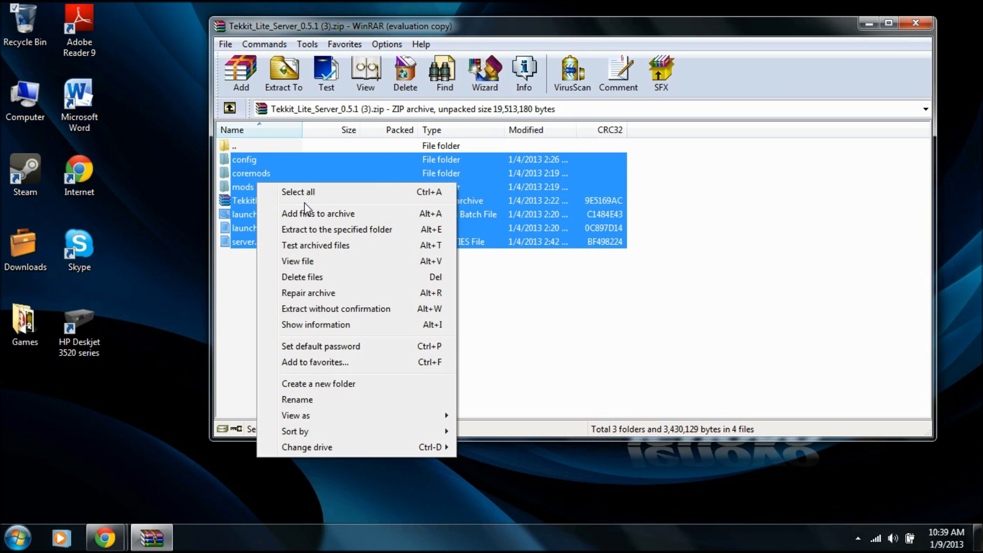
pyautogui.click(362, 231)
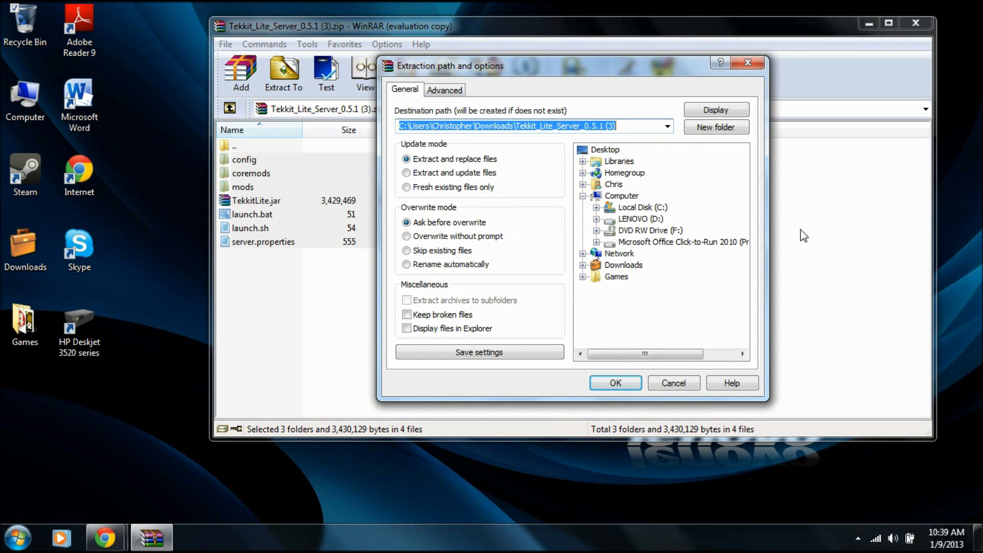
pyautogui.click(587, 153)
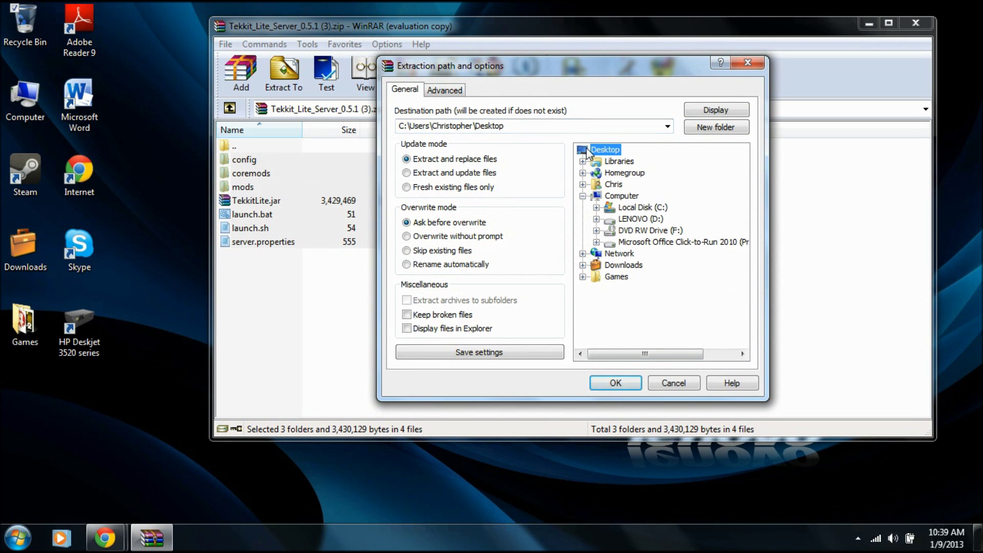
pyautogui.click(734, 128)
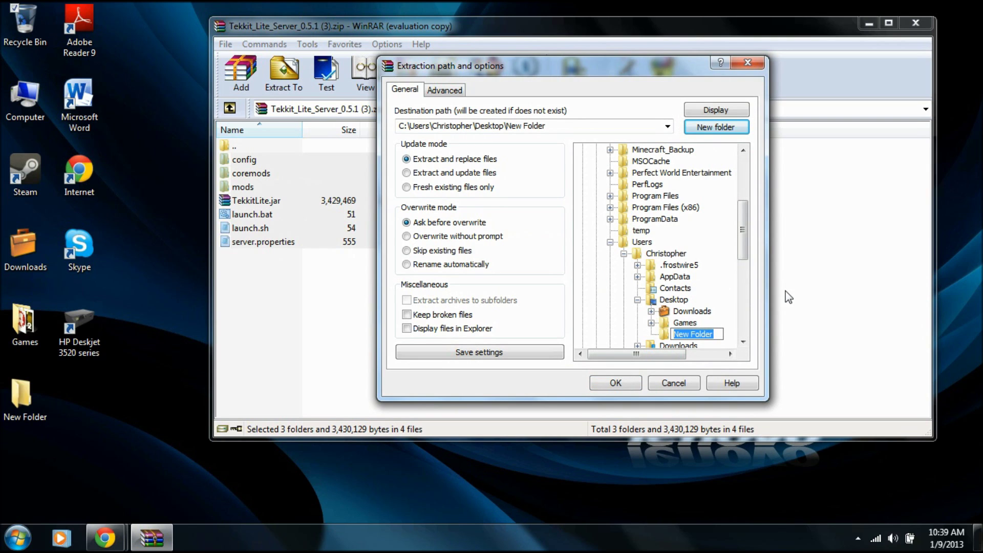
pyautogui.write('TekkitLite Server')
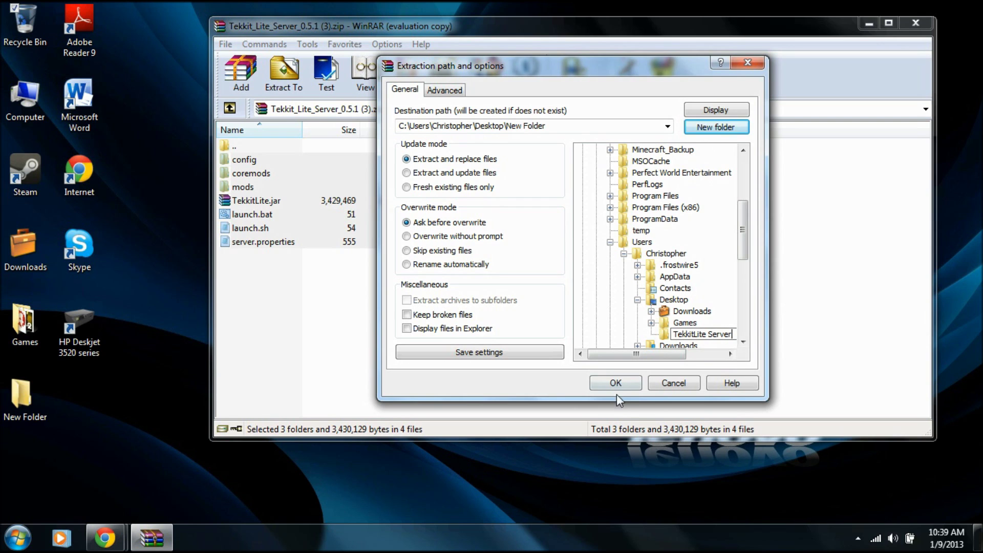
pyautogui.press('Return')
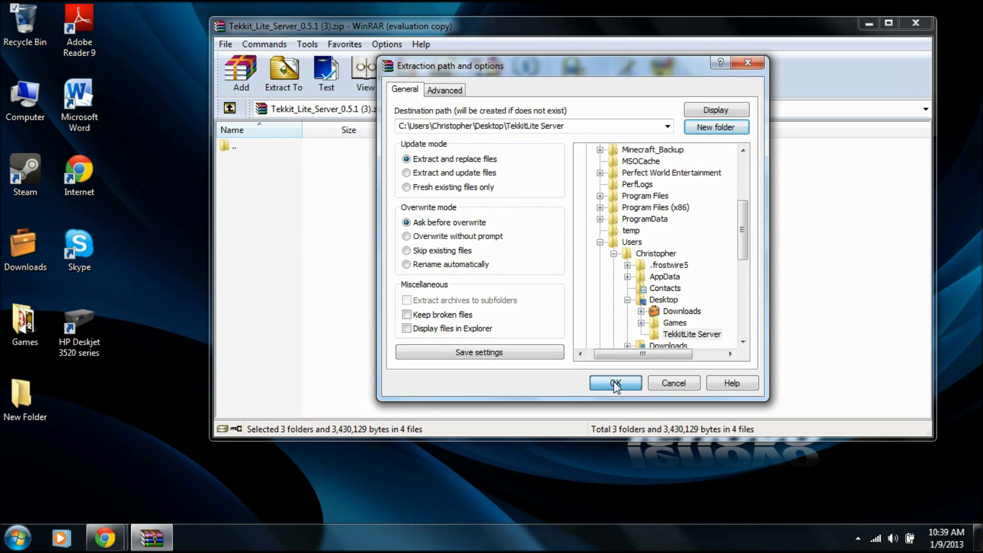
pyautogui.click(614, 383)
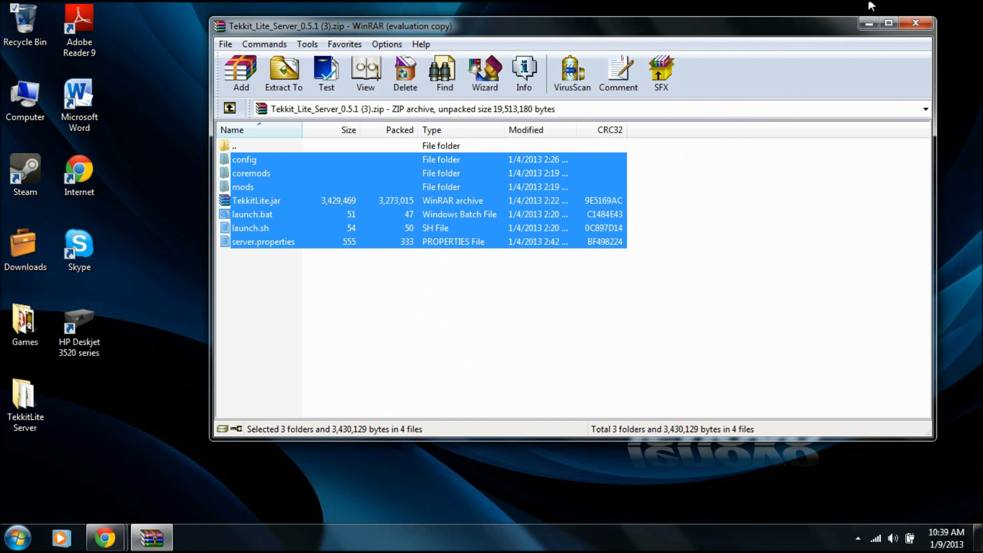
# Close WinRAR and Chrome, then start the server with launch.bat in the TekkitLite Server folder.
pyautogui.click(922, 26)
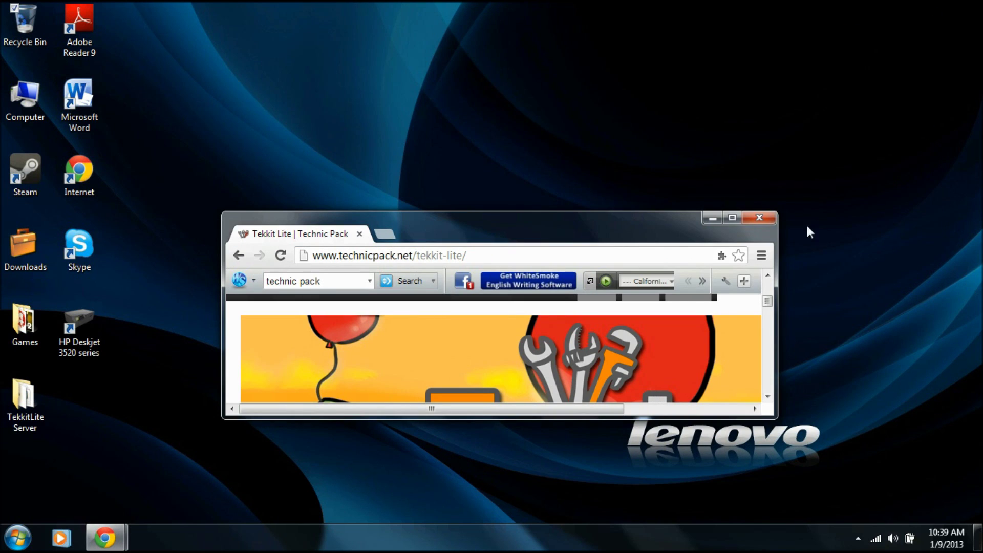
pyautogui.click(757, 219)
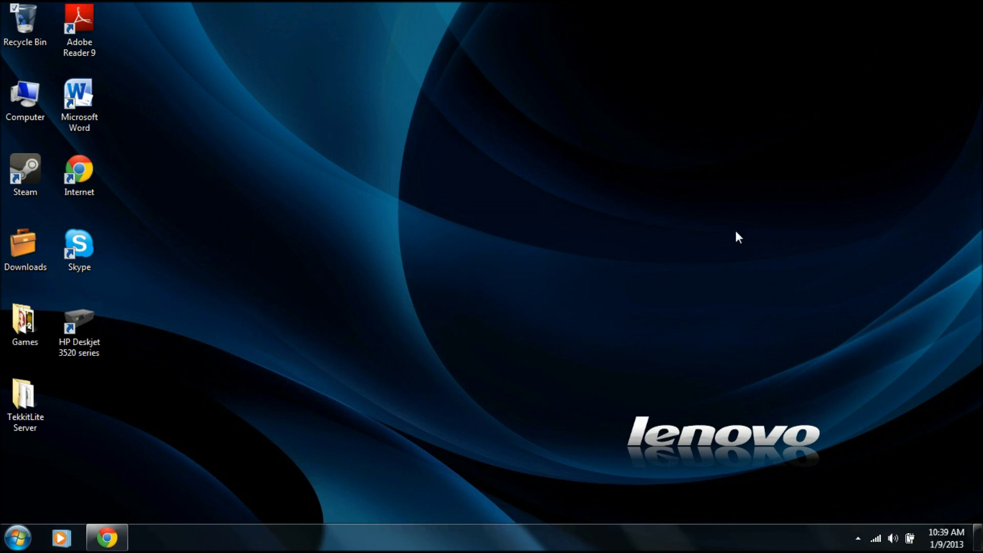
pyautogui.doubleClick(3, 395)
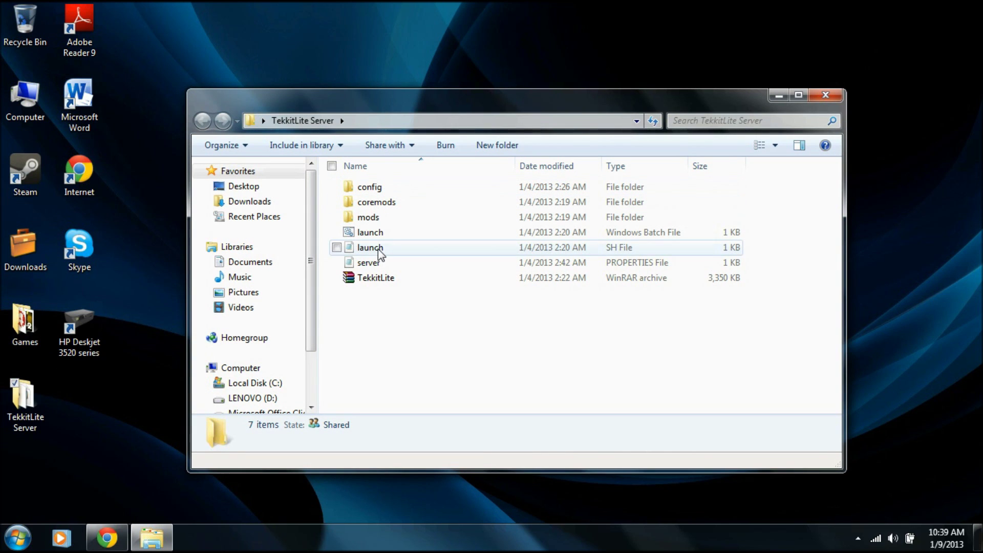
pyautogui.doubleClick(386, 234)
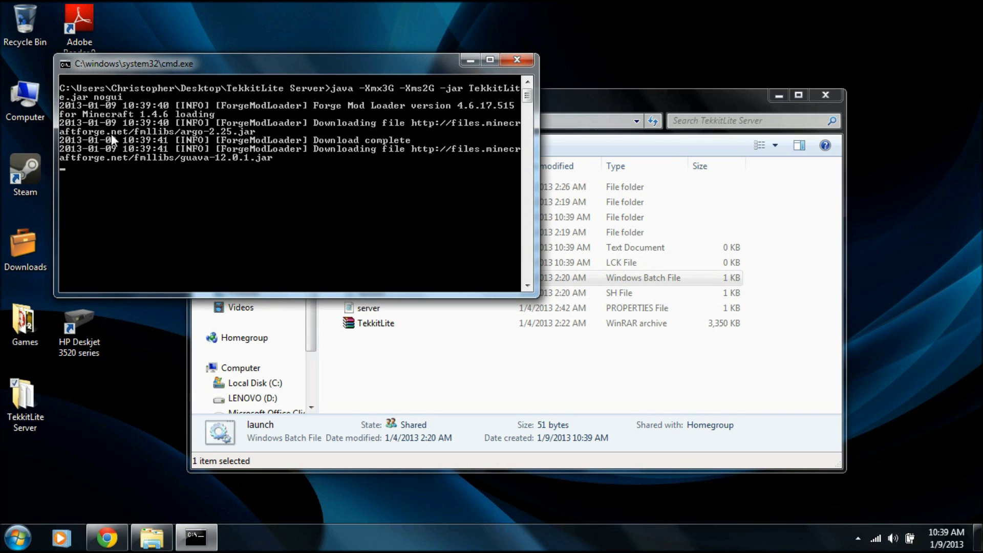
pyautogui.click(468, 59)
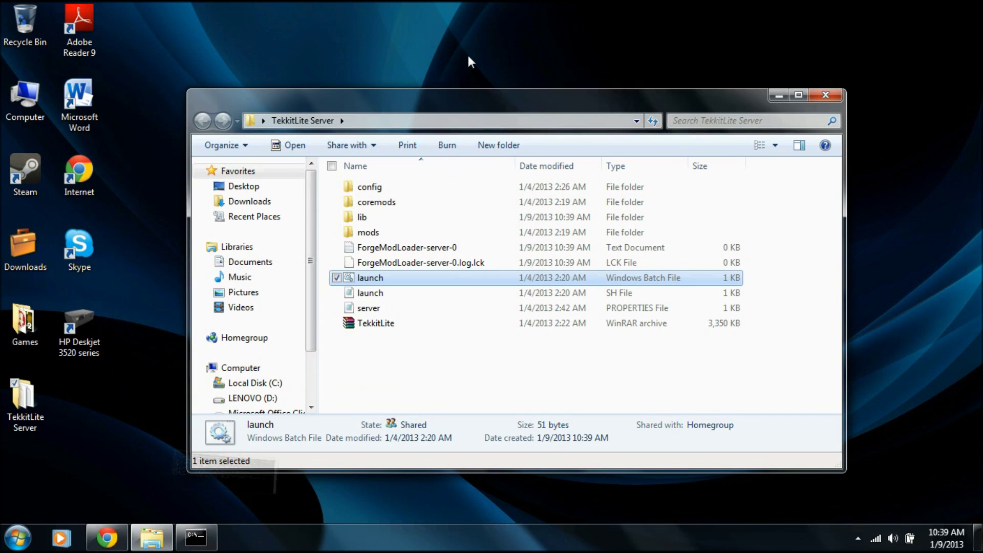
pyautogui.click(192, 547)
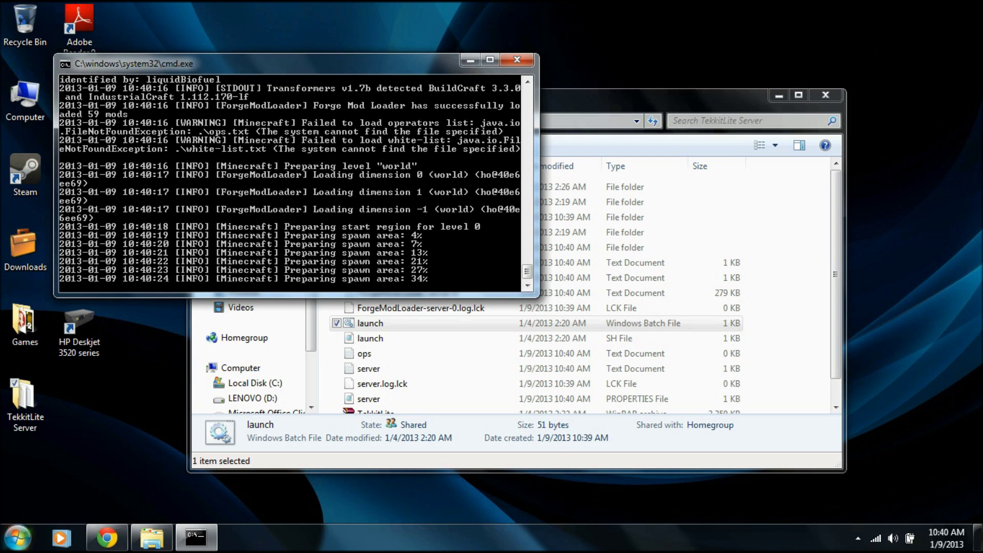
pyautogui.click(18, 537)
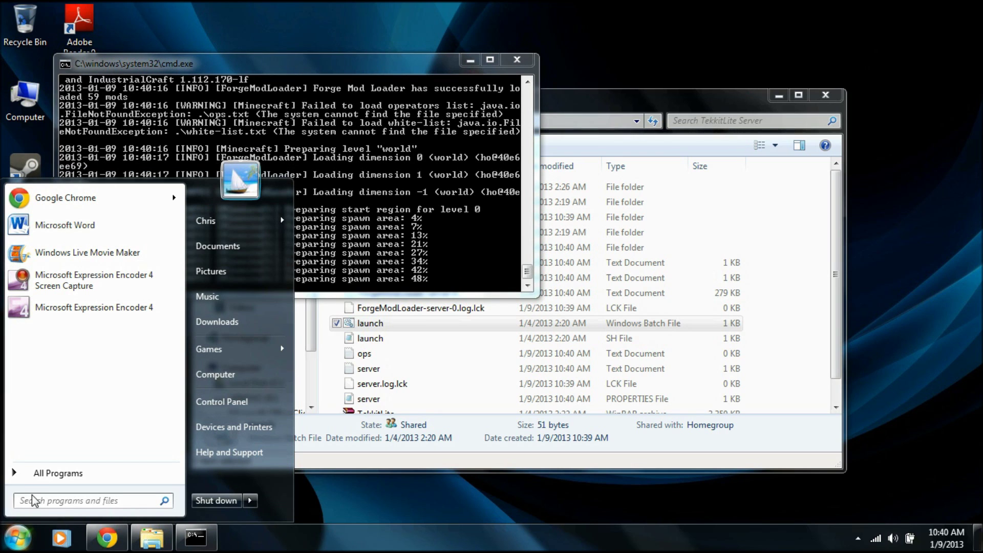
# Search Google for 'what is my ip' and view the public IP on whatismyip.com.
pyautogui.click(585, 517)
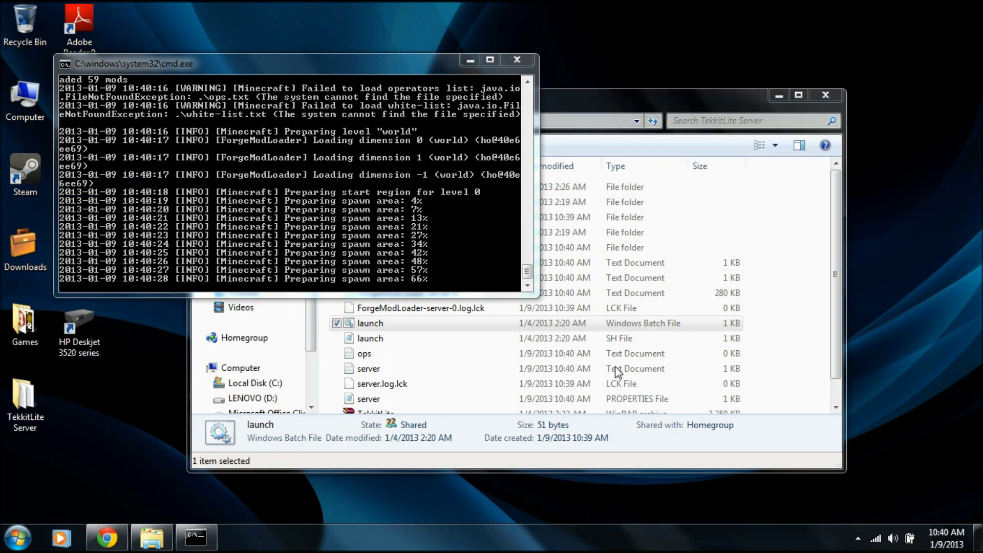
pyautogui.click(107, 538)
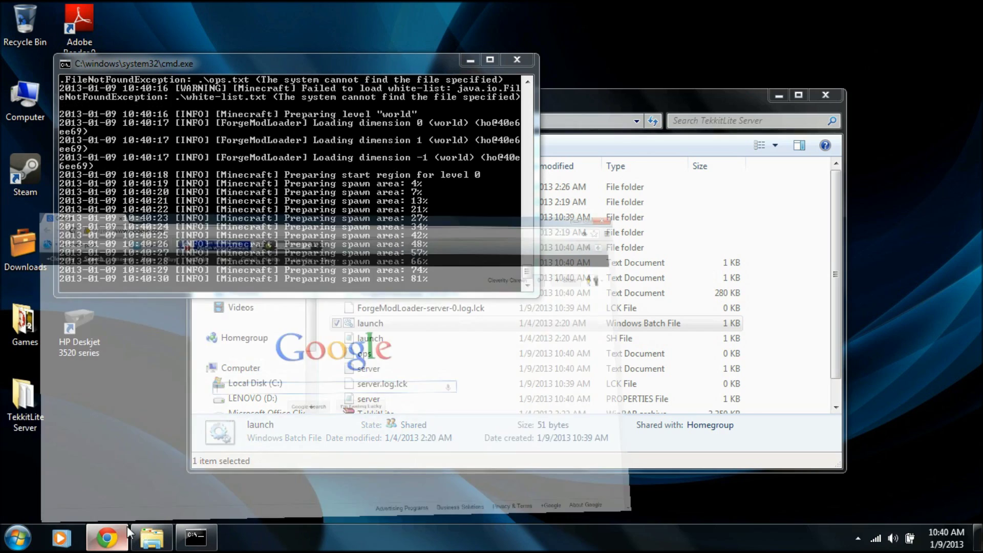
pyautogui.write('what is ')
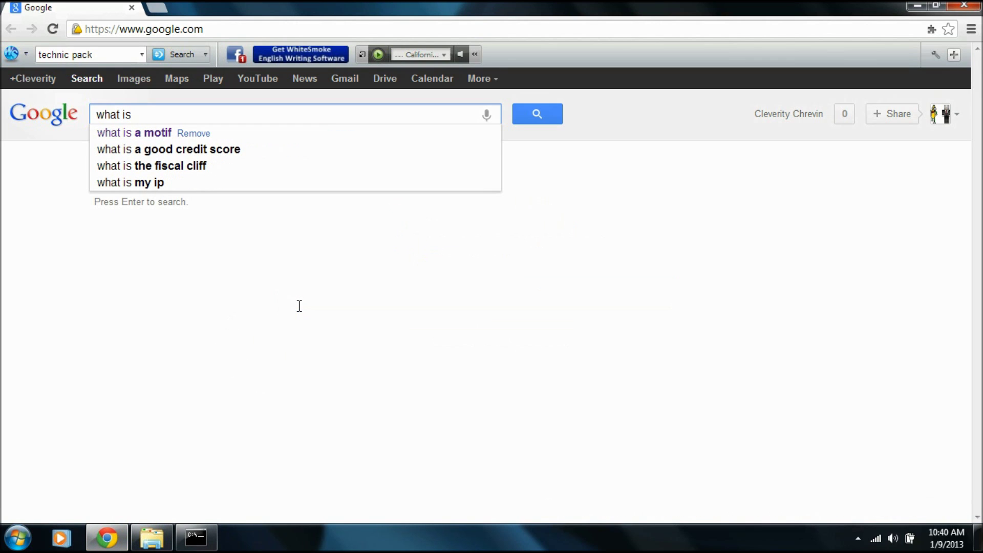
pyautogui.write('my i')
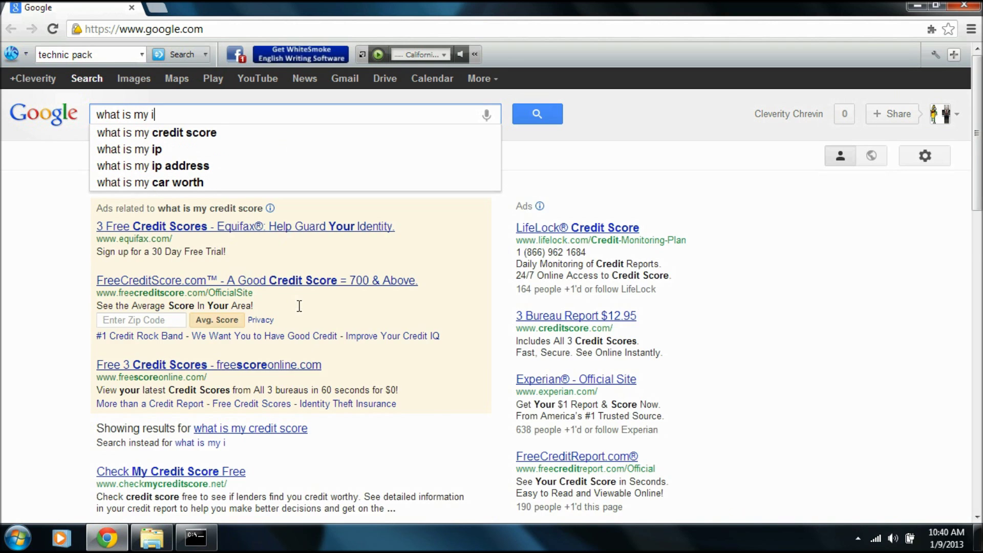
pyautogui.write('p')
pyautogui.press('Return')
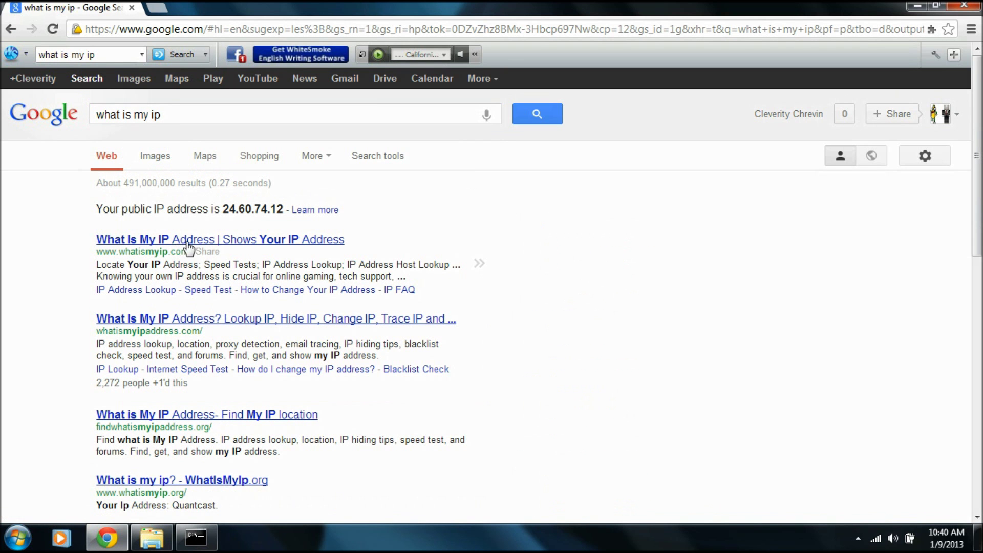
pyautogui.click(184, 241)
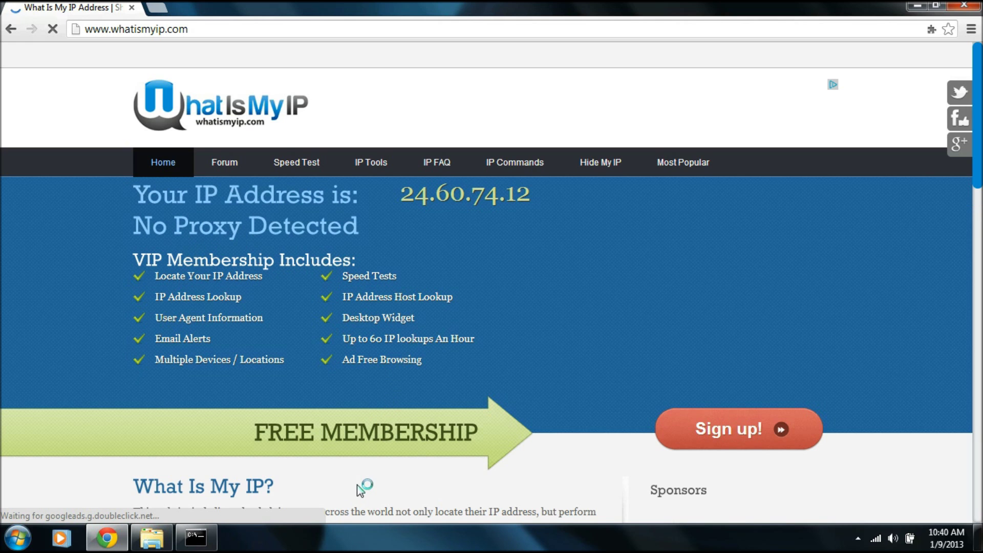
pyautogui.scroll(-2, 364, 489)
pyautogui.scroll(-9, 441, 461)
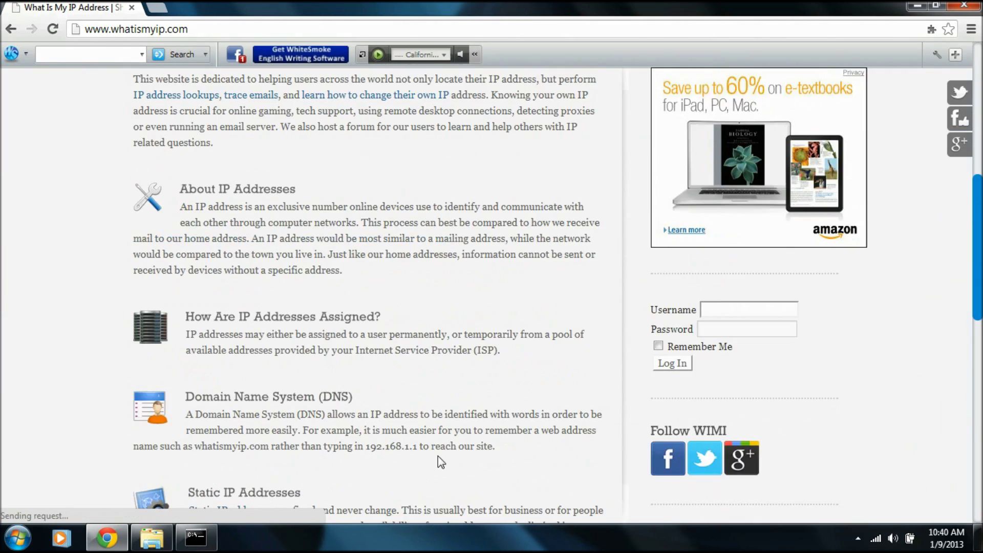
# Close Chrome and open a new Command Prompt from the Start menu search.
pyautogui.click(965, 5)
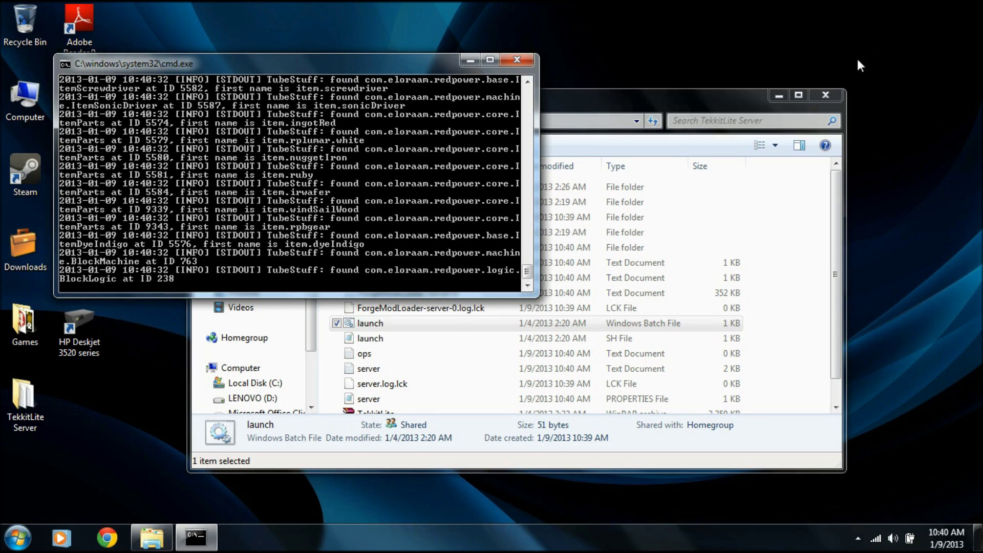
pyautogui.click(18, 538)
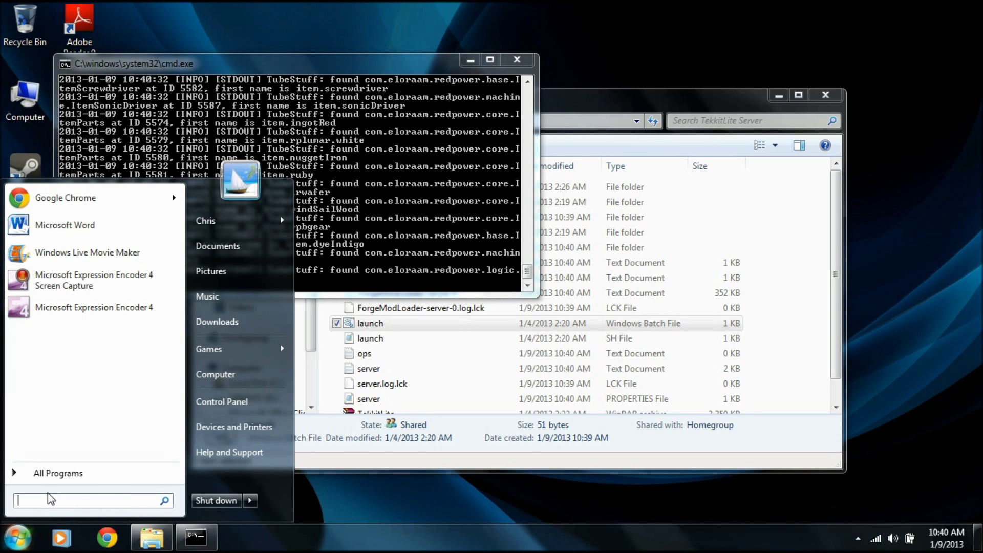
pyautogui.write('comma')
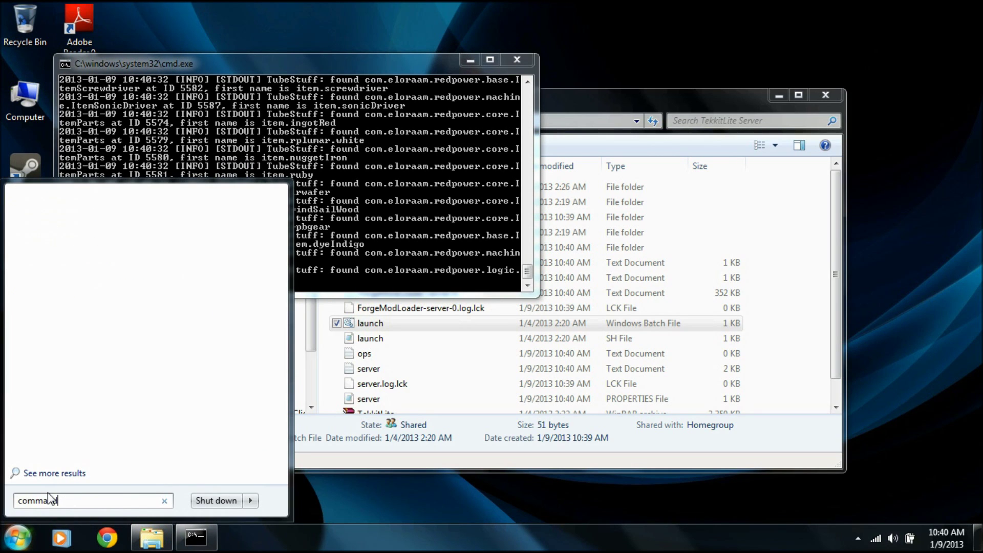
pyautogui.write('nd')
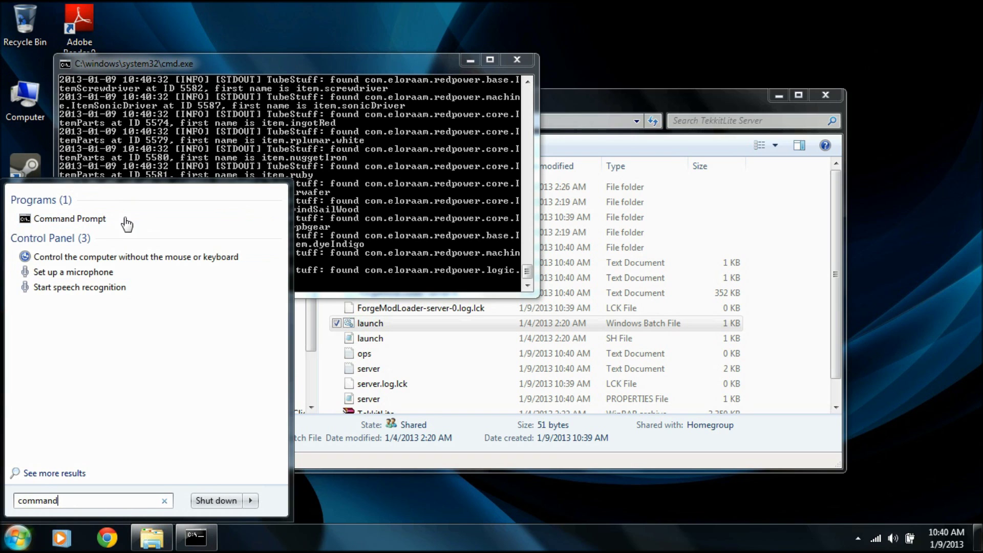
pyautogui.click(127, 224)
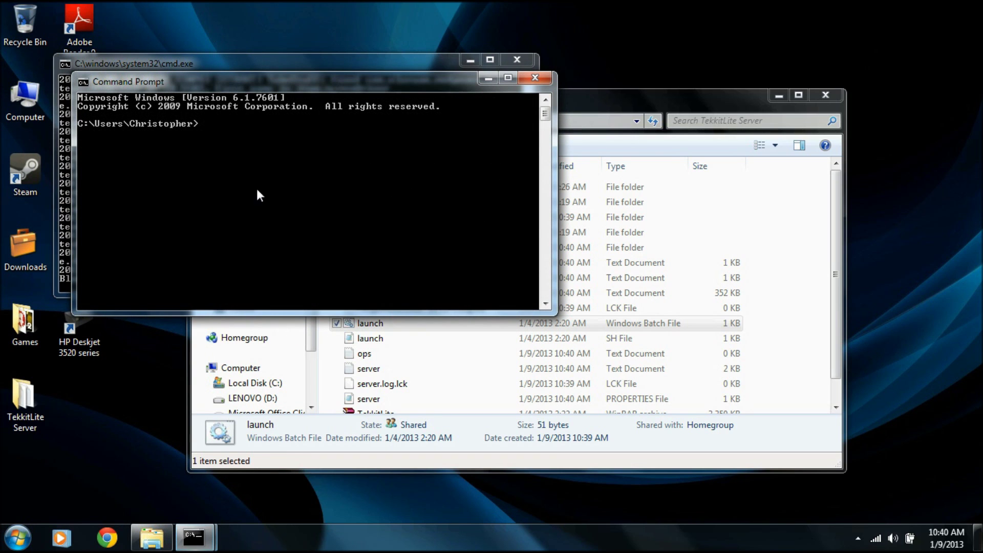
# Run ipconfig and scroll up to the wireless IPv4 address 192.168.1.5.
pyautogui.write('ipcong')
pyautogui.press('Return')
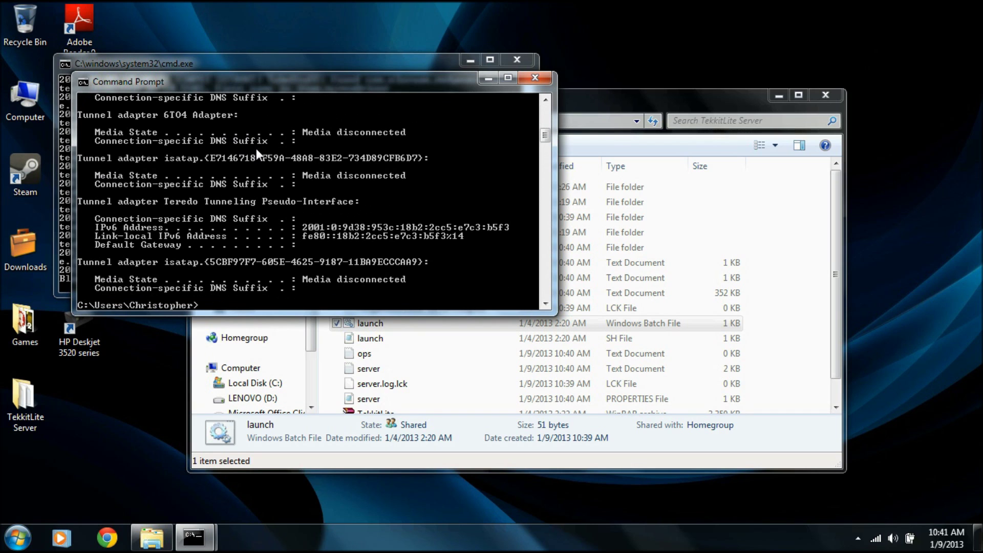
pyautogui.scroll(2, 154, 451)
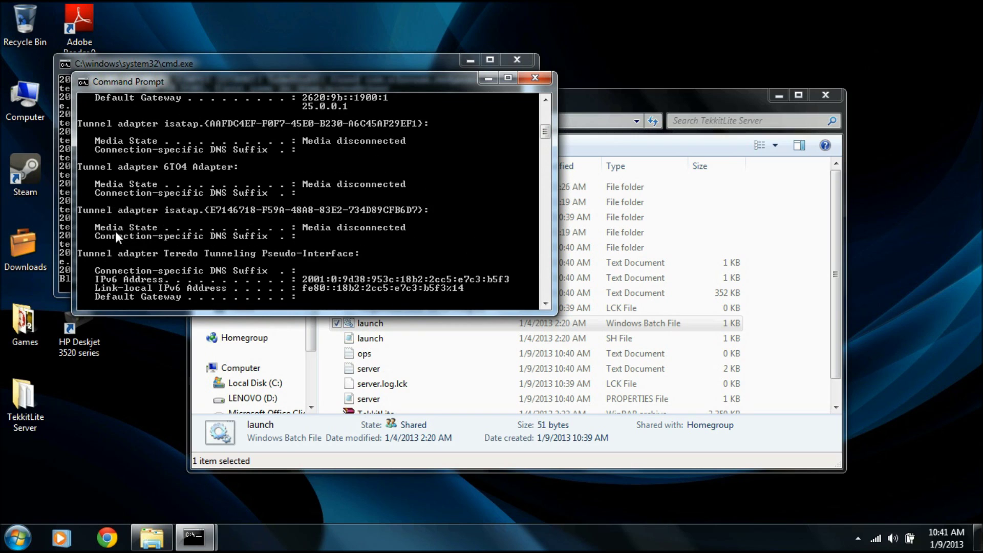
pyautogui.scroll(2, 116, 225)
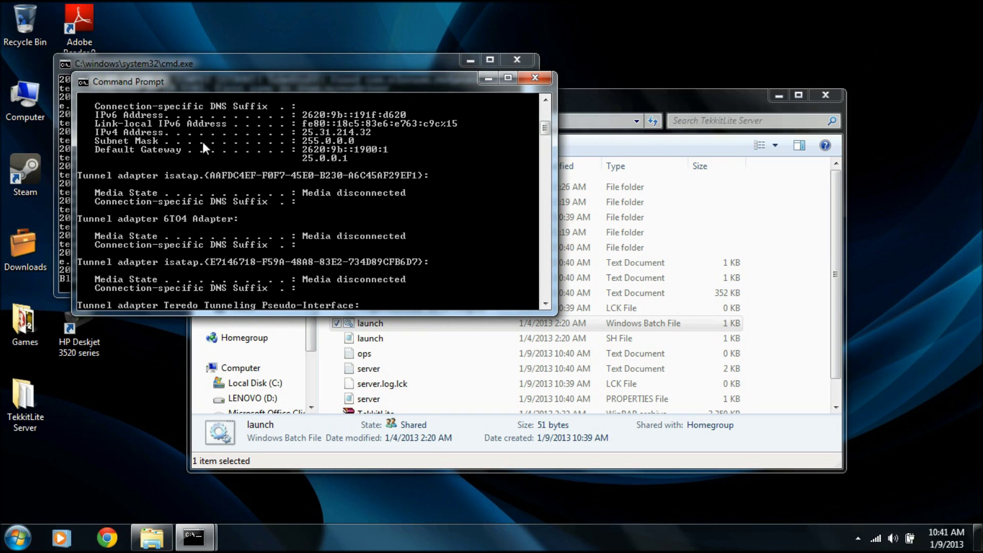
pyautogui.scroll(5, 281, 145)
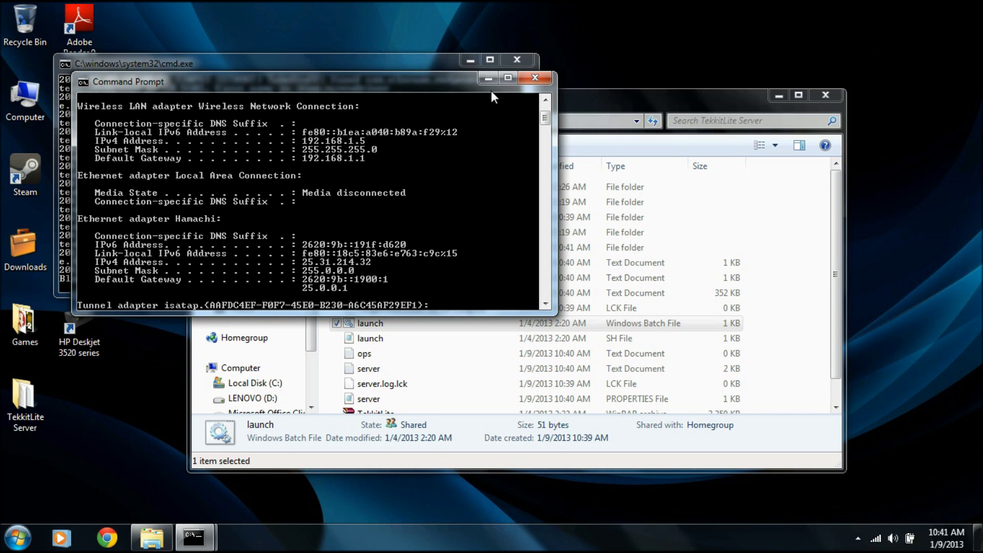
# Close the ipconfig window, shut the server down with /stop, and dismiss its console.
pyautogui.click(536, 80)
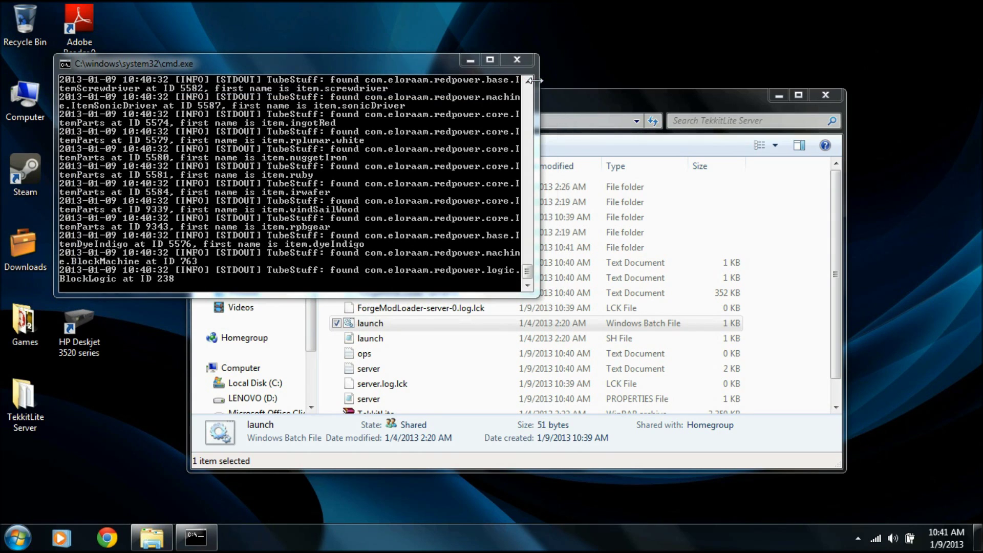
pyautogui.click(243, 293)
pyautogui.write('st')
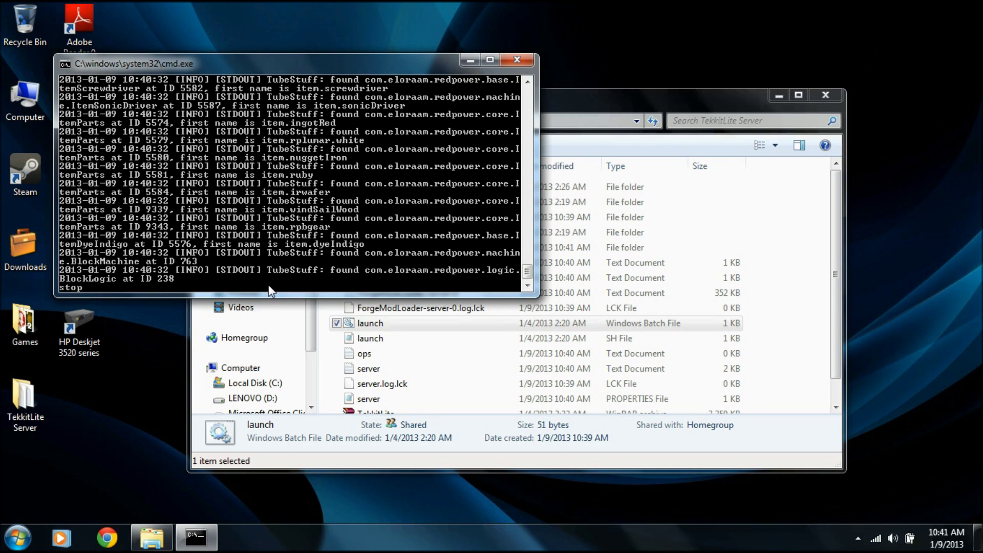
pyautogui.write('op')
pyautogui.press('Return')
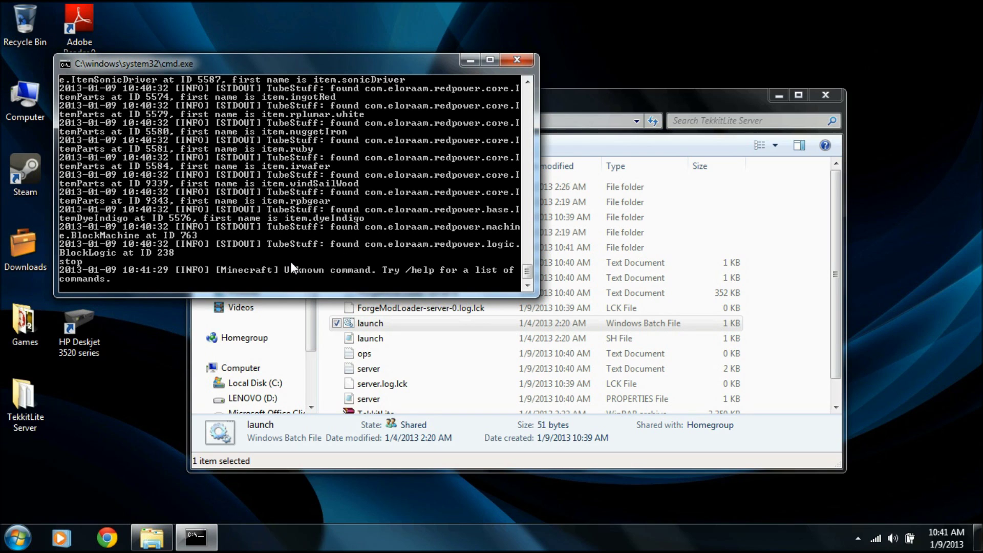
pyautogui.write('/stop')
pyautogui.press('Return')
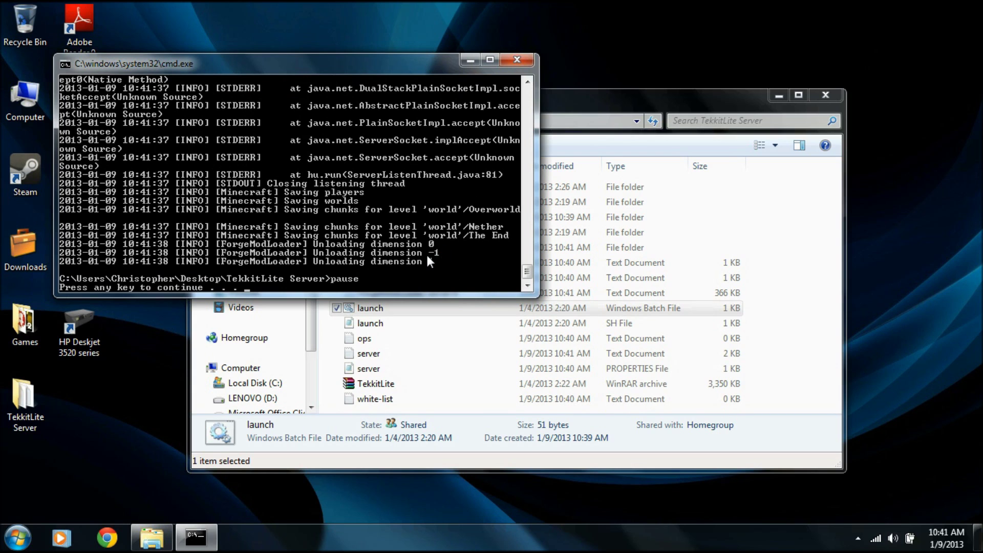
pyautogui.press('Return')
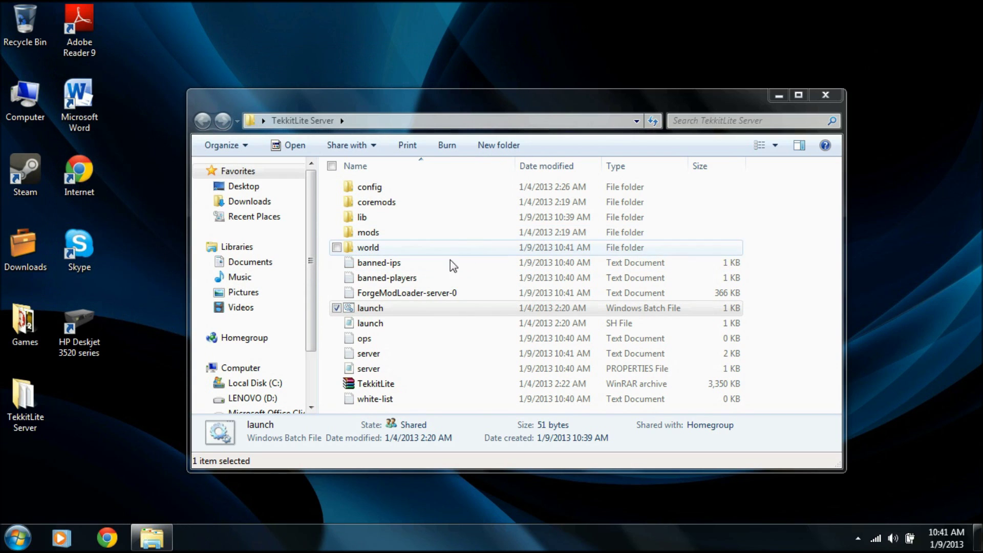
# Add the player's username to the ops file, save it in Notepad, then select the launch file.
pyautogui.doubleClick(401, 339)
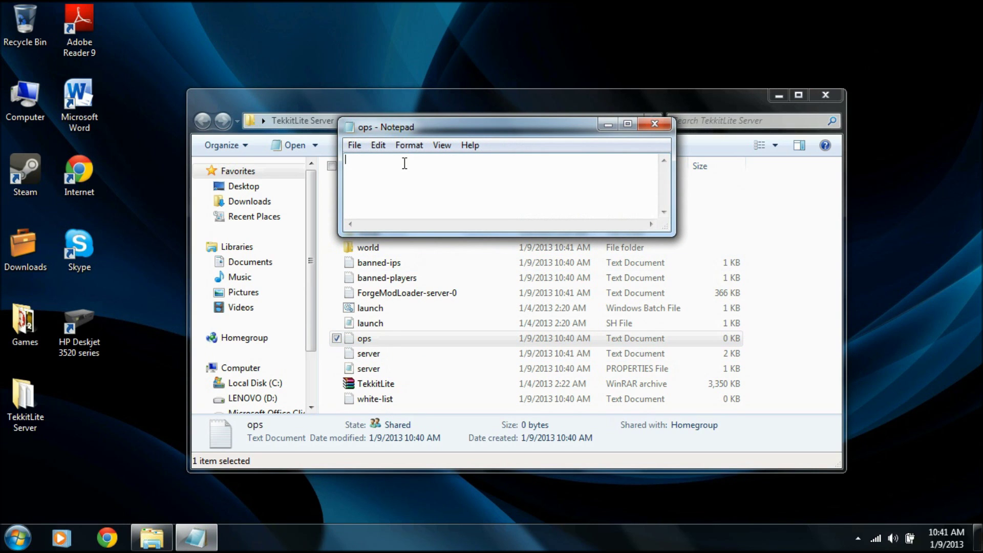
pyautogui.write('Cleverity')
pyautogui.click(355, 145)
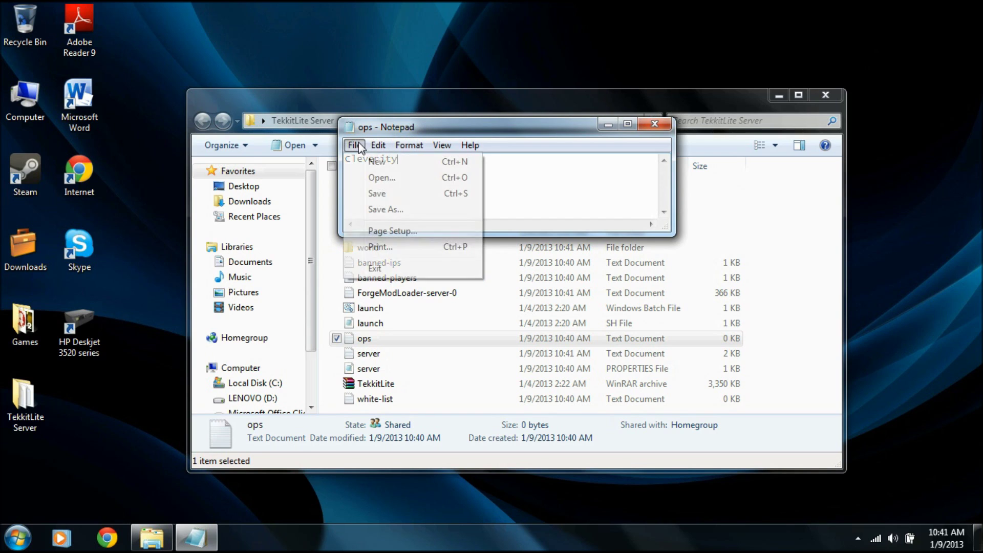
pyautogui.click(369, 194)
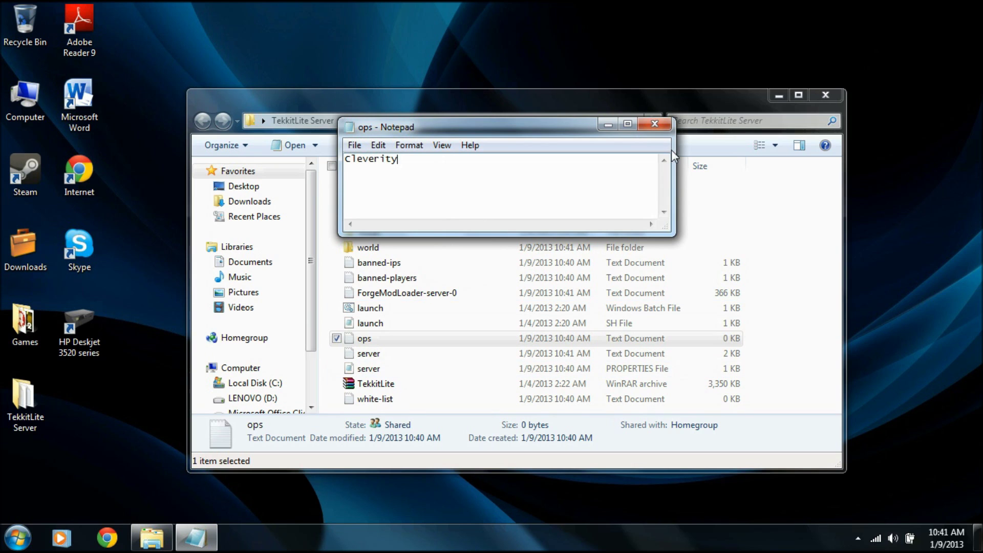
pyautogui.click(657, 125)
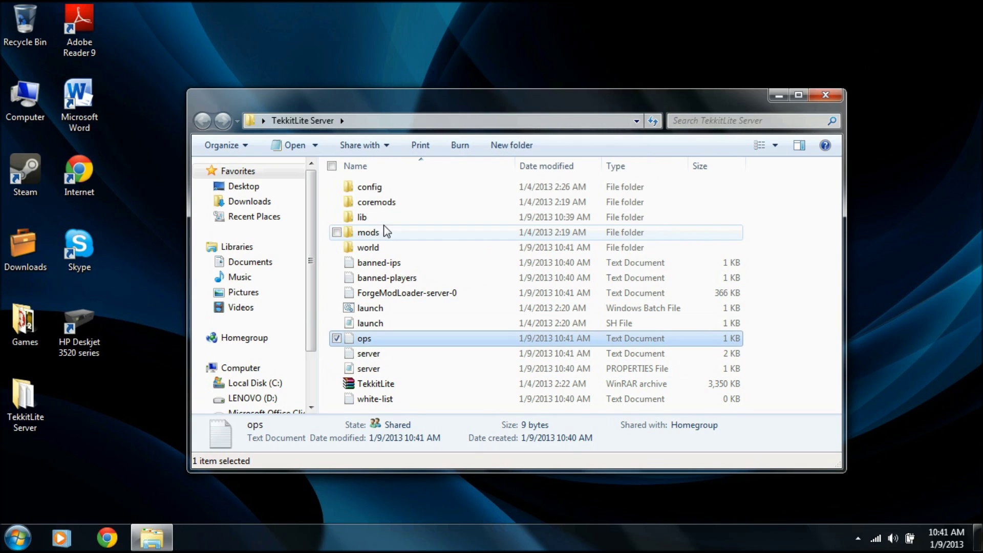
pyautogui.click(373, 308)
# Restart the server from launch.bat, hide its console, close the server folder, and select Technic Launcher in Games.
pyautogui.doubleClick(372, 308)
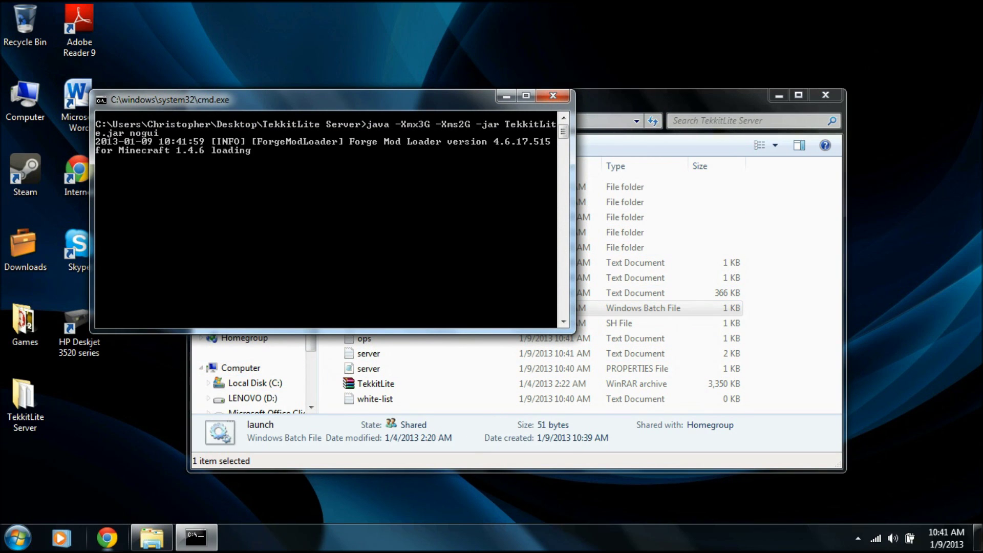
pyautogui.click(149, 536)
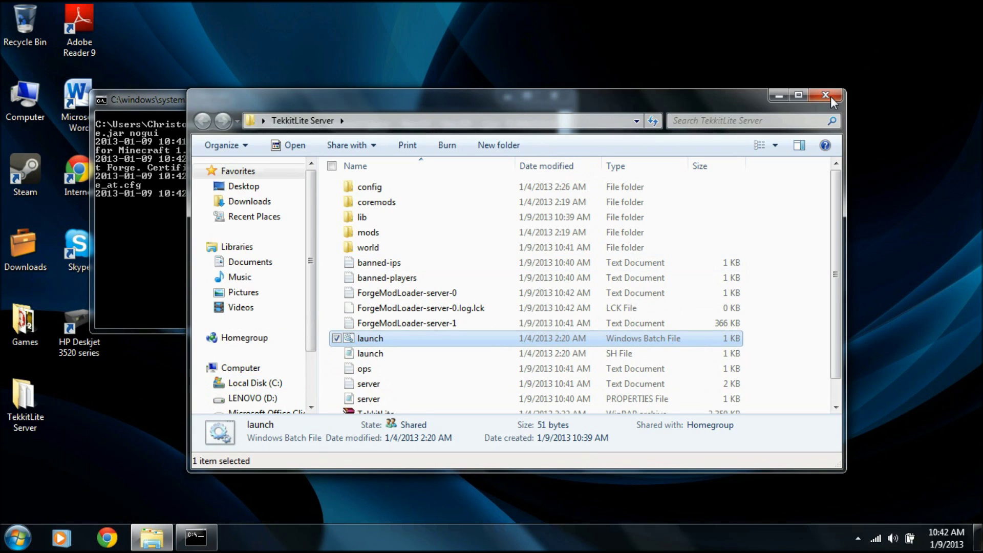
pyautogui.click(779, 95)
pyautogui.click(505, 96)
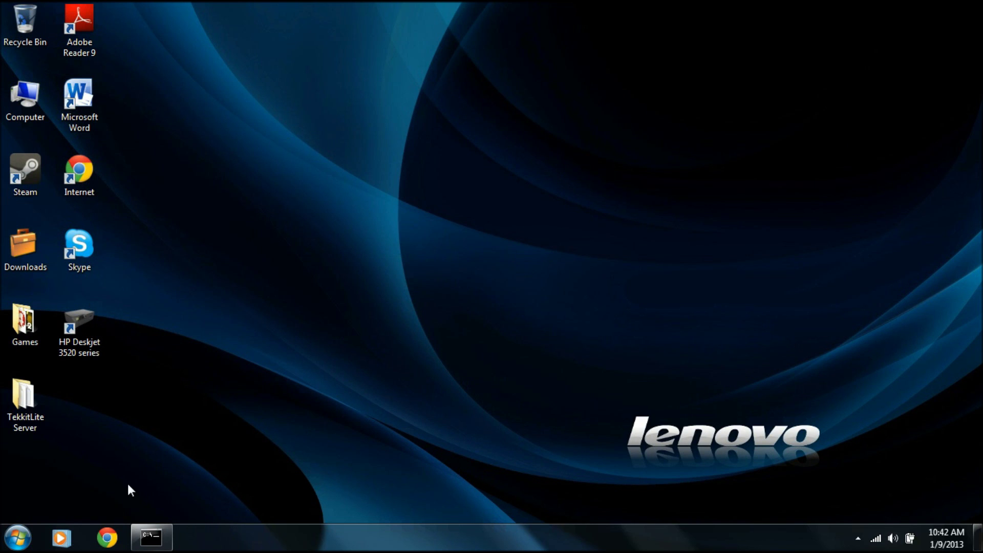
pyautogui.doubleClick(30, 344)
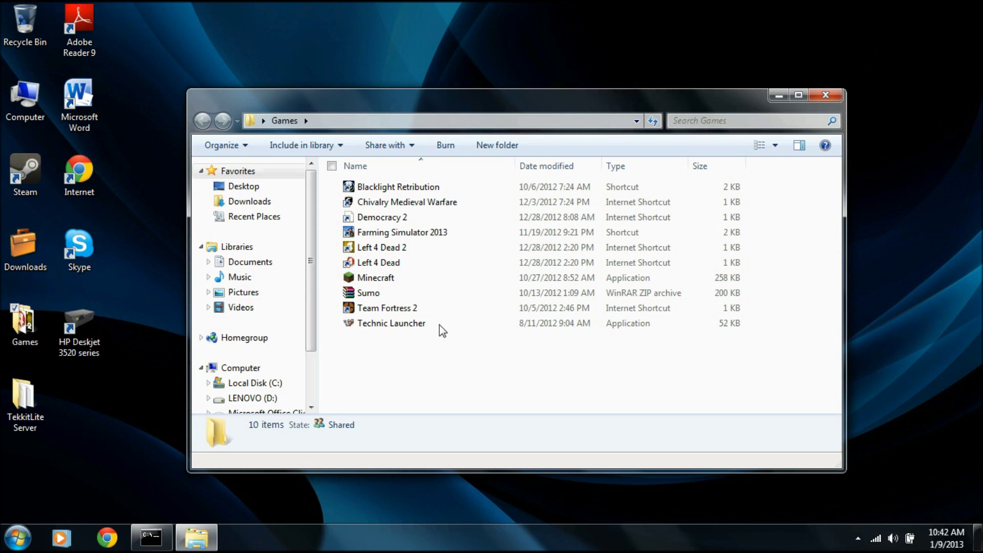
pyautogui.click(406, 327)
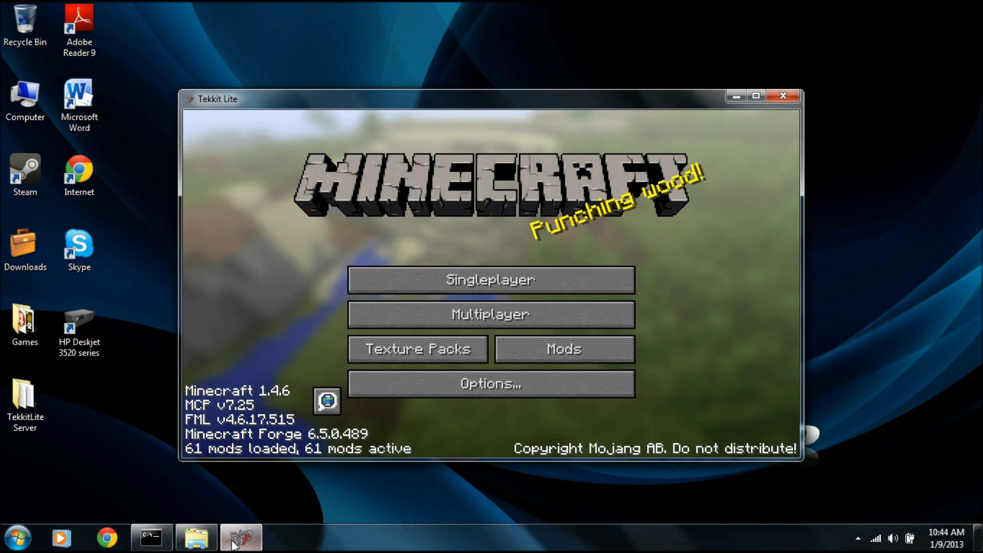
# Check and re-minimize the server console, then show the Tekkit Lite multiplayer list with the 192.168.1.5 server.
pyautogui.click(149, 540)
pyautogui.click(503, 98)
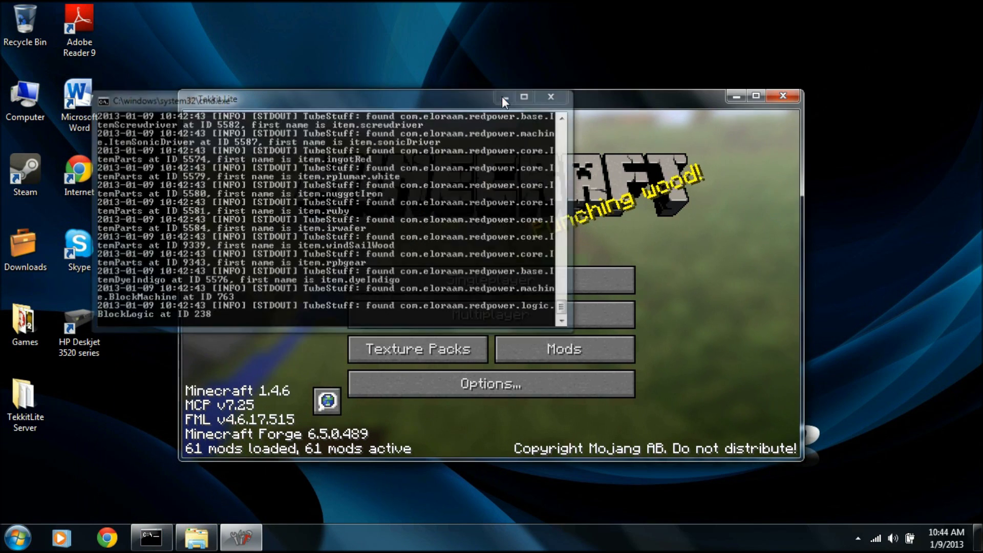
pyautogui.click(443, 309)
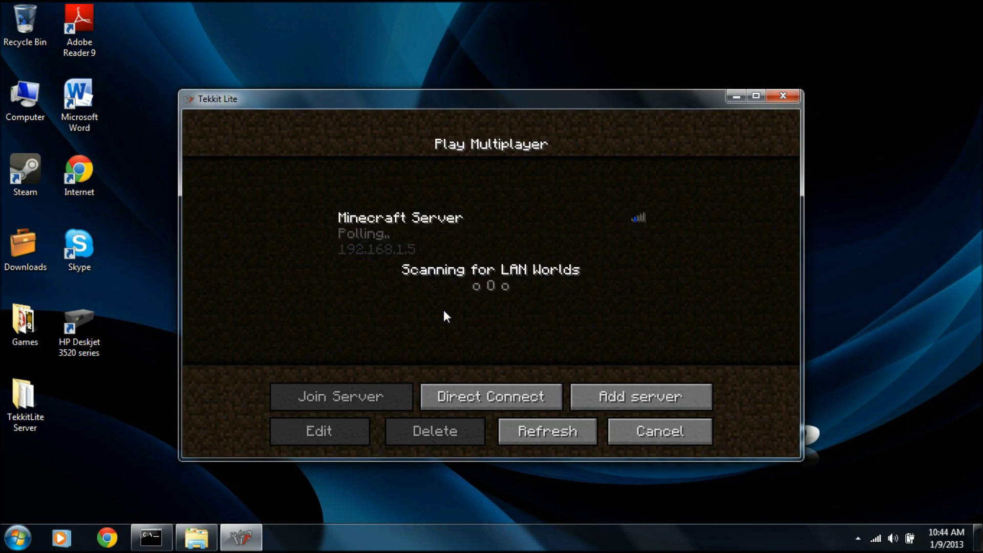